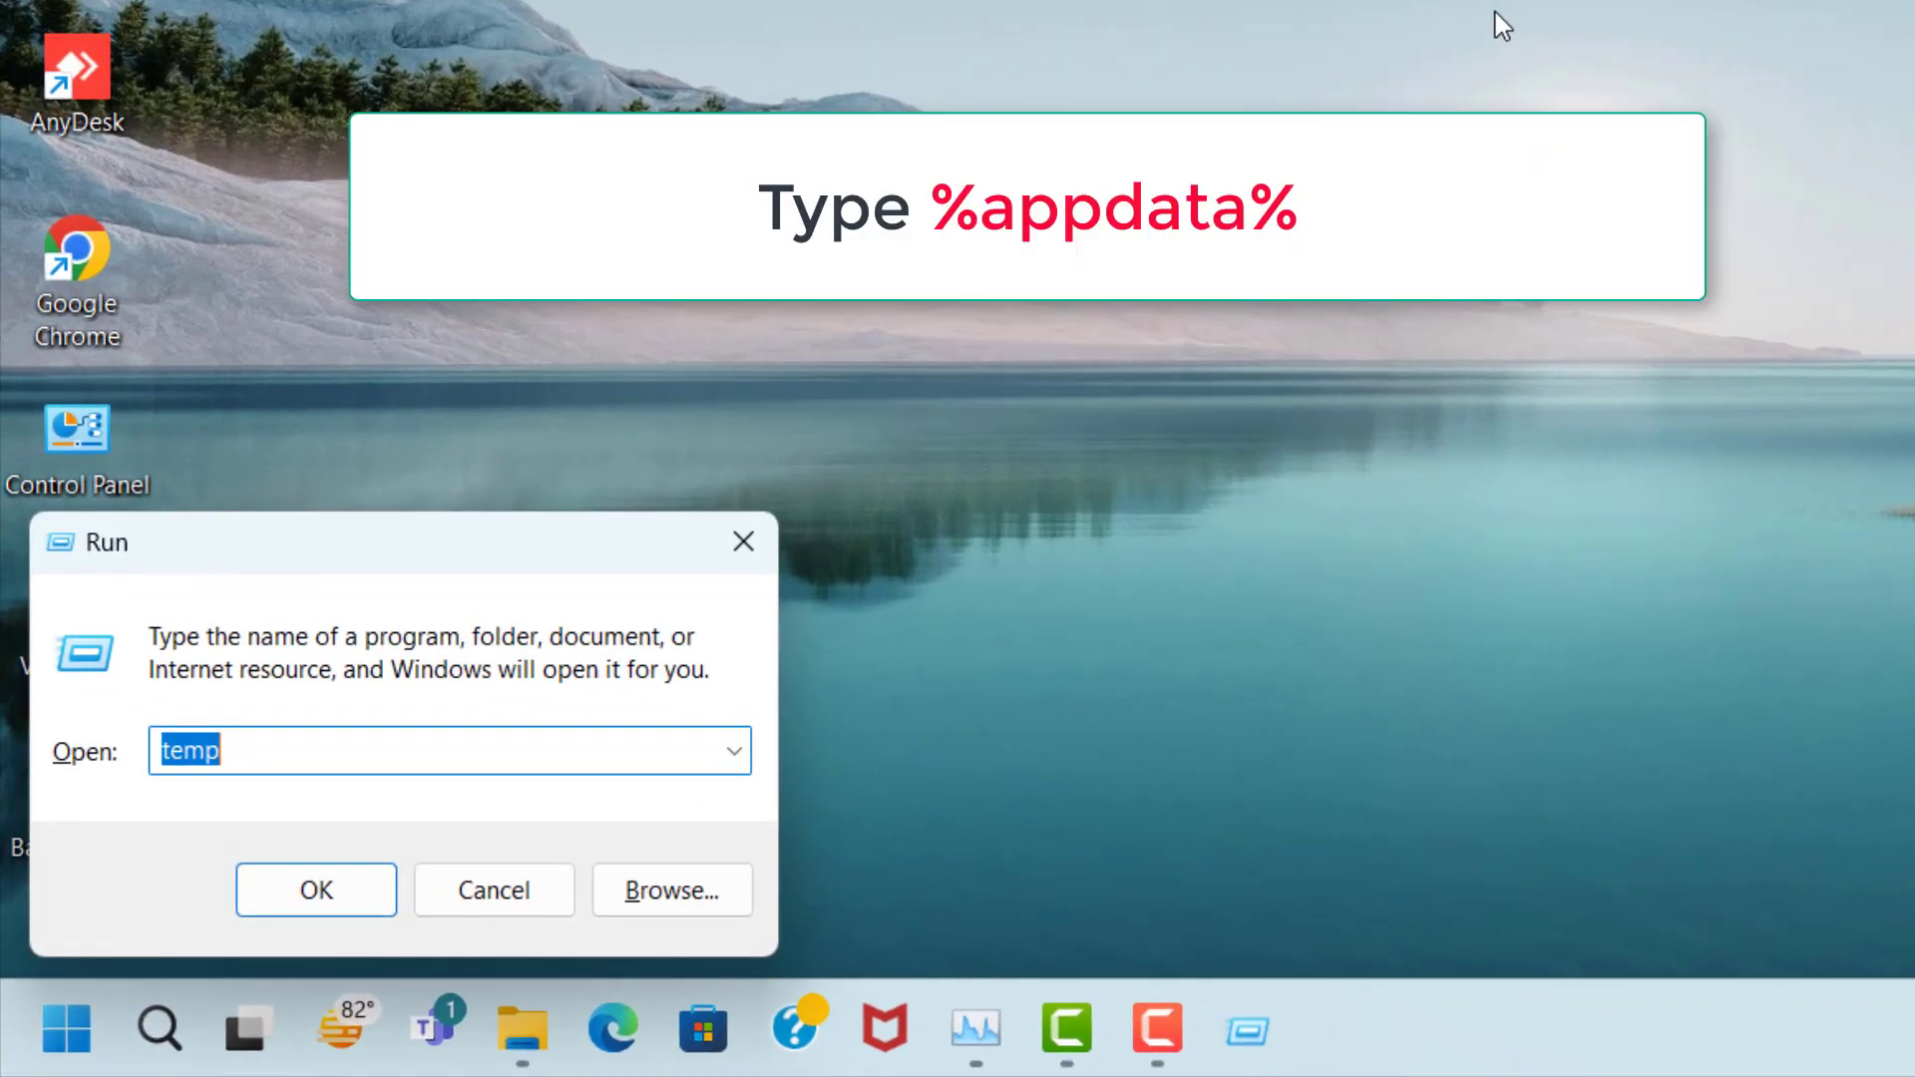
# Open the roaming application data folder by running %appdata%
pyautogui.write('%appda')
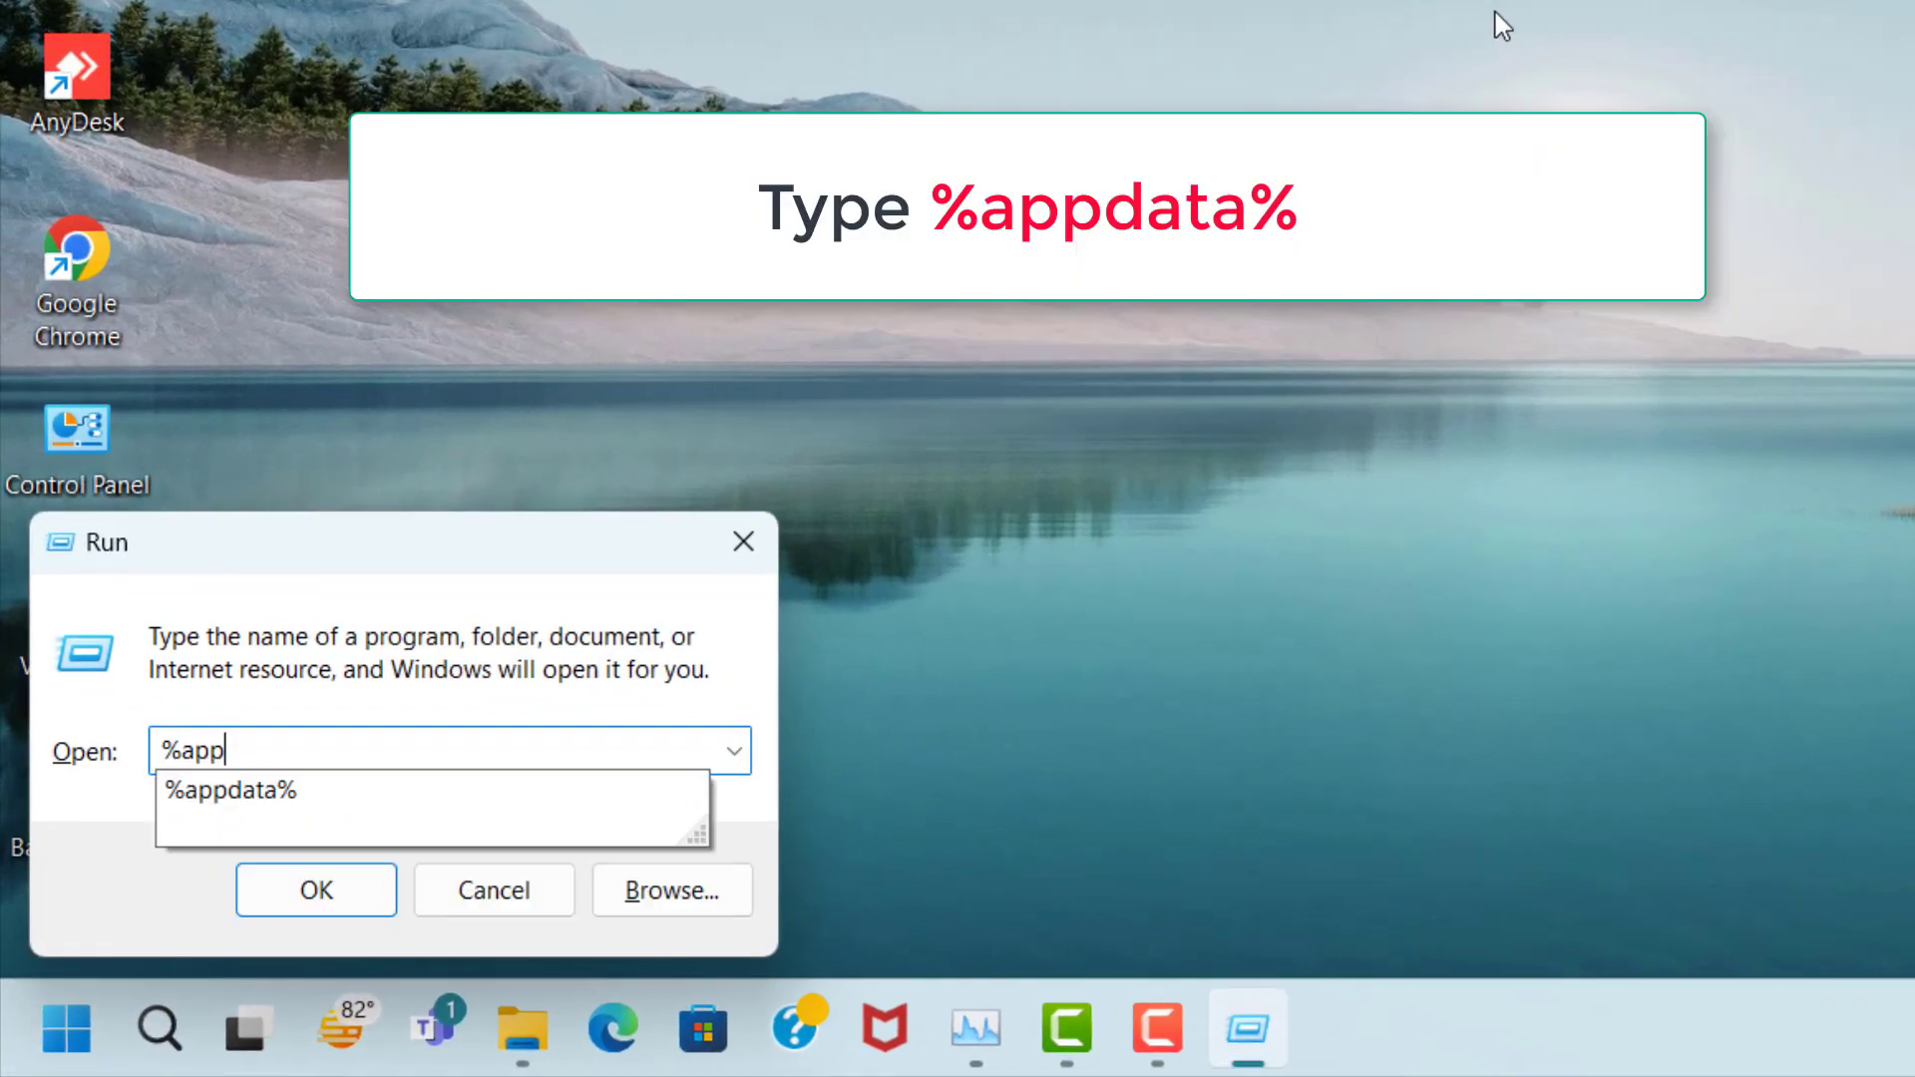
pyautogui.write('ta%')
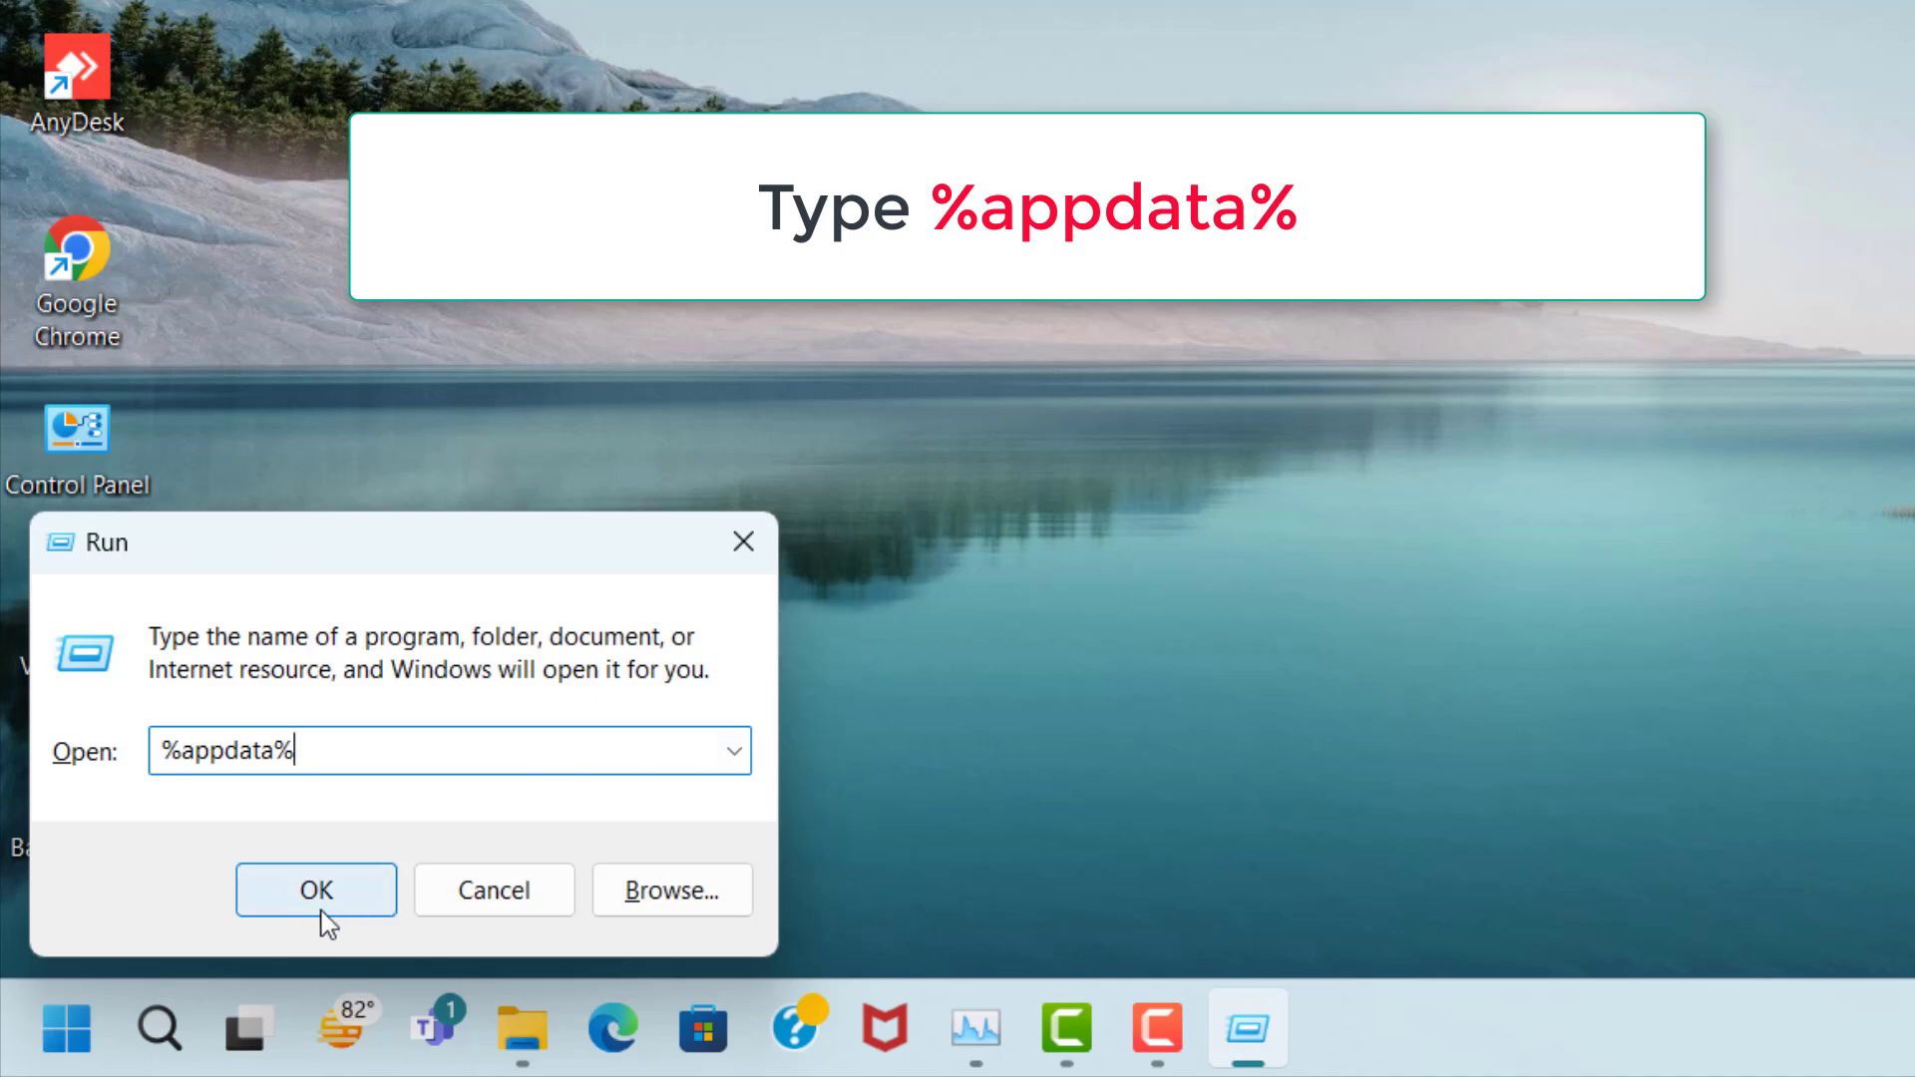
pyautogui.click(349, 907)
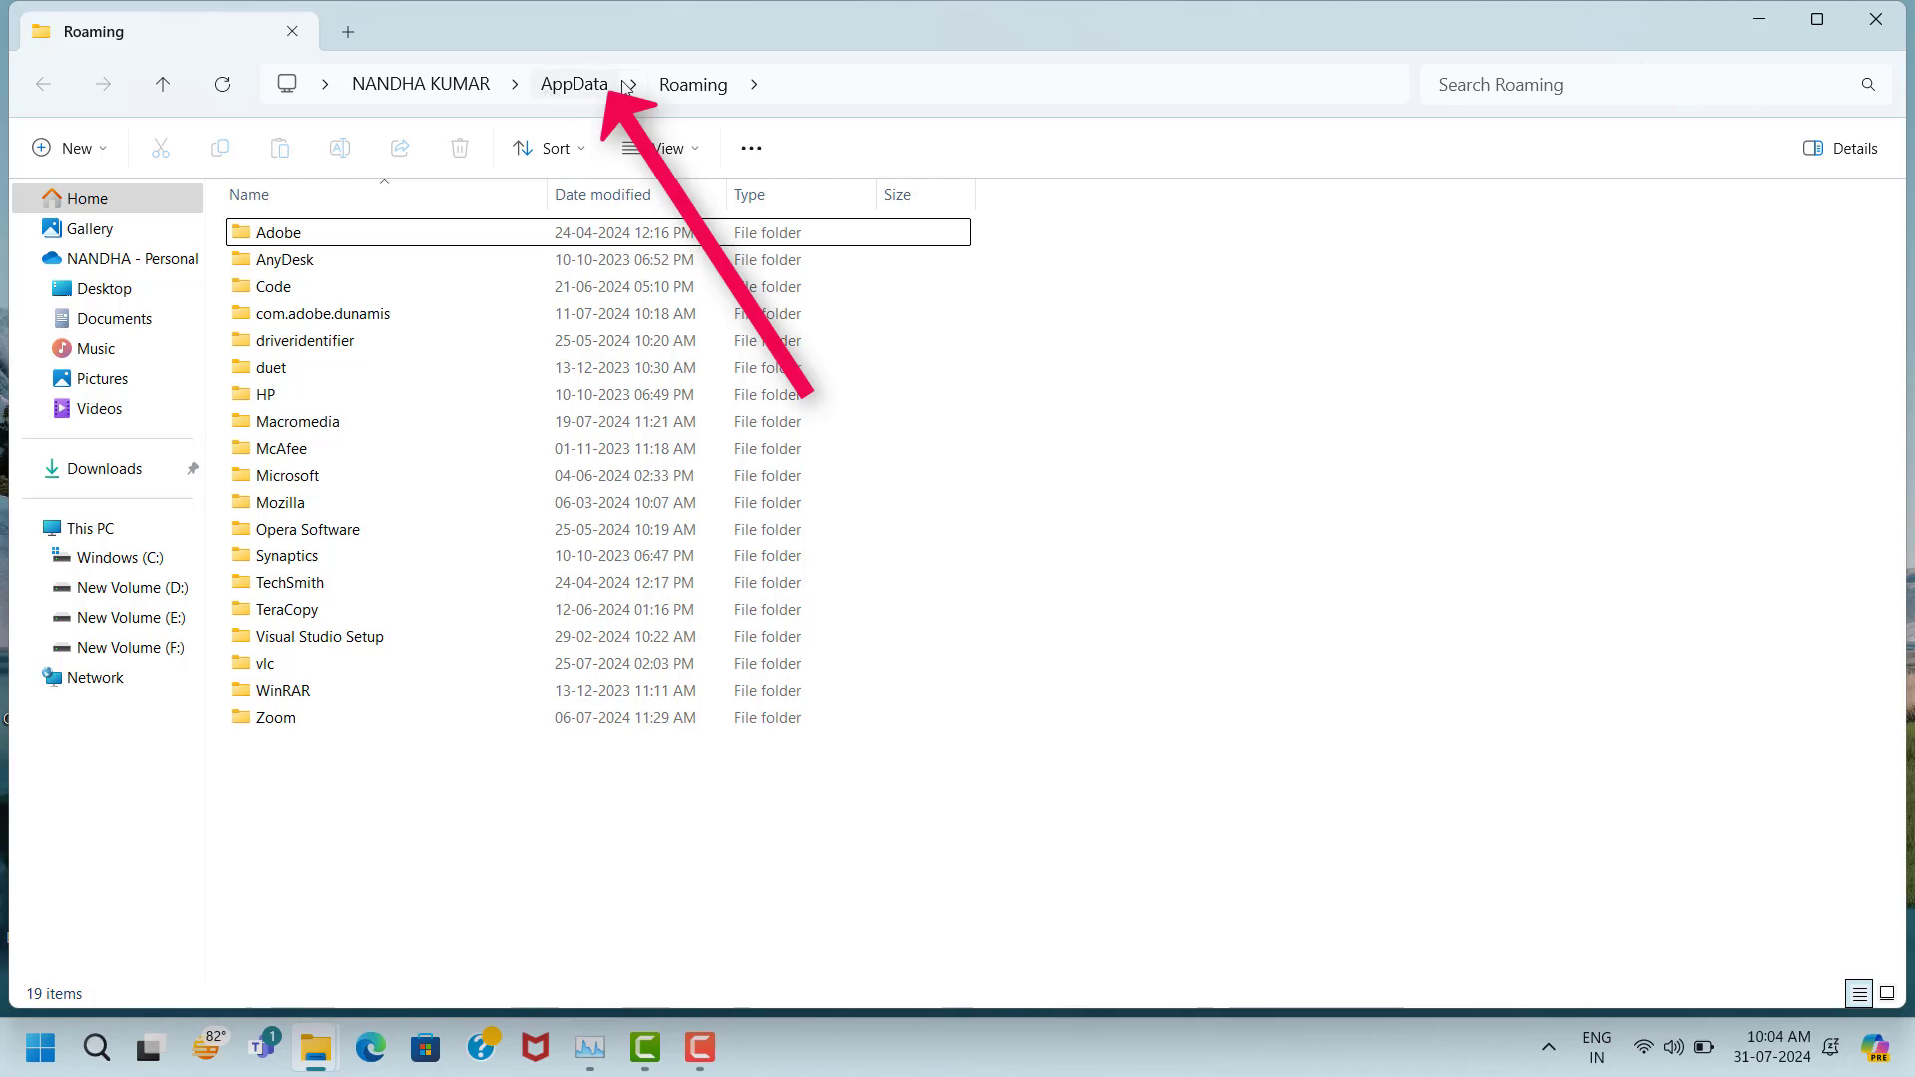
# Go up to the AppData folder and open the Temp folder inside Local
pyautogui.click(569, 85)
pyautogui.click(319, 239)
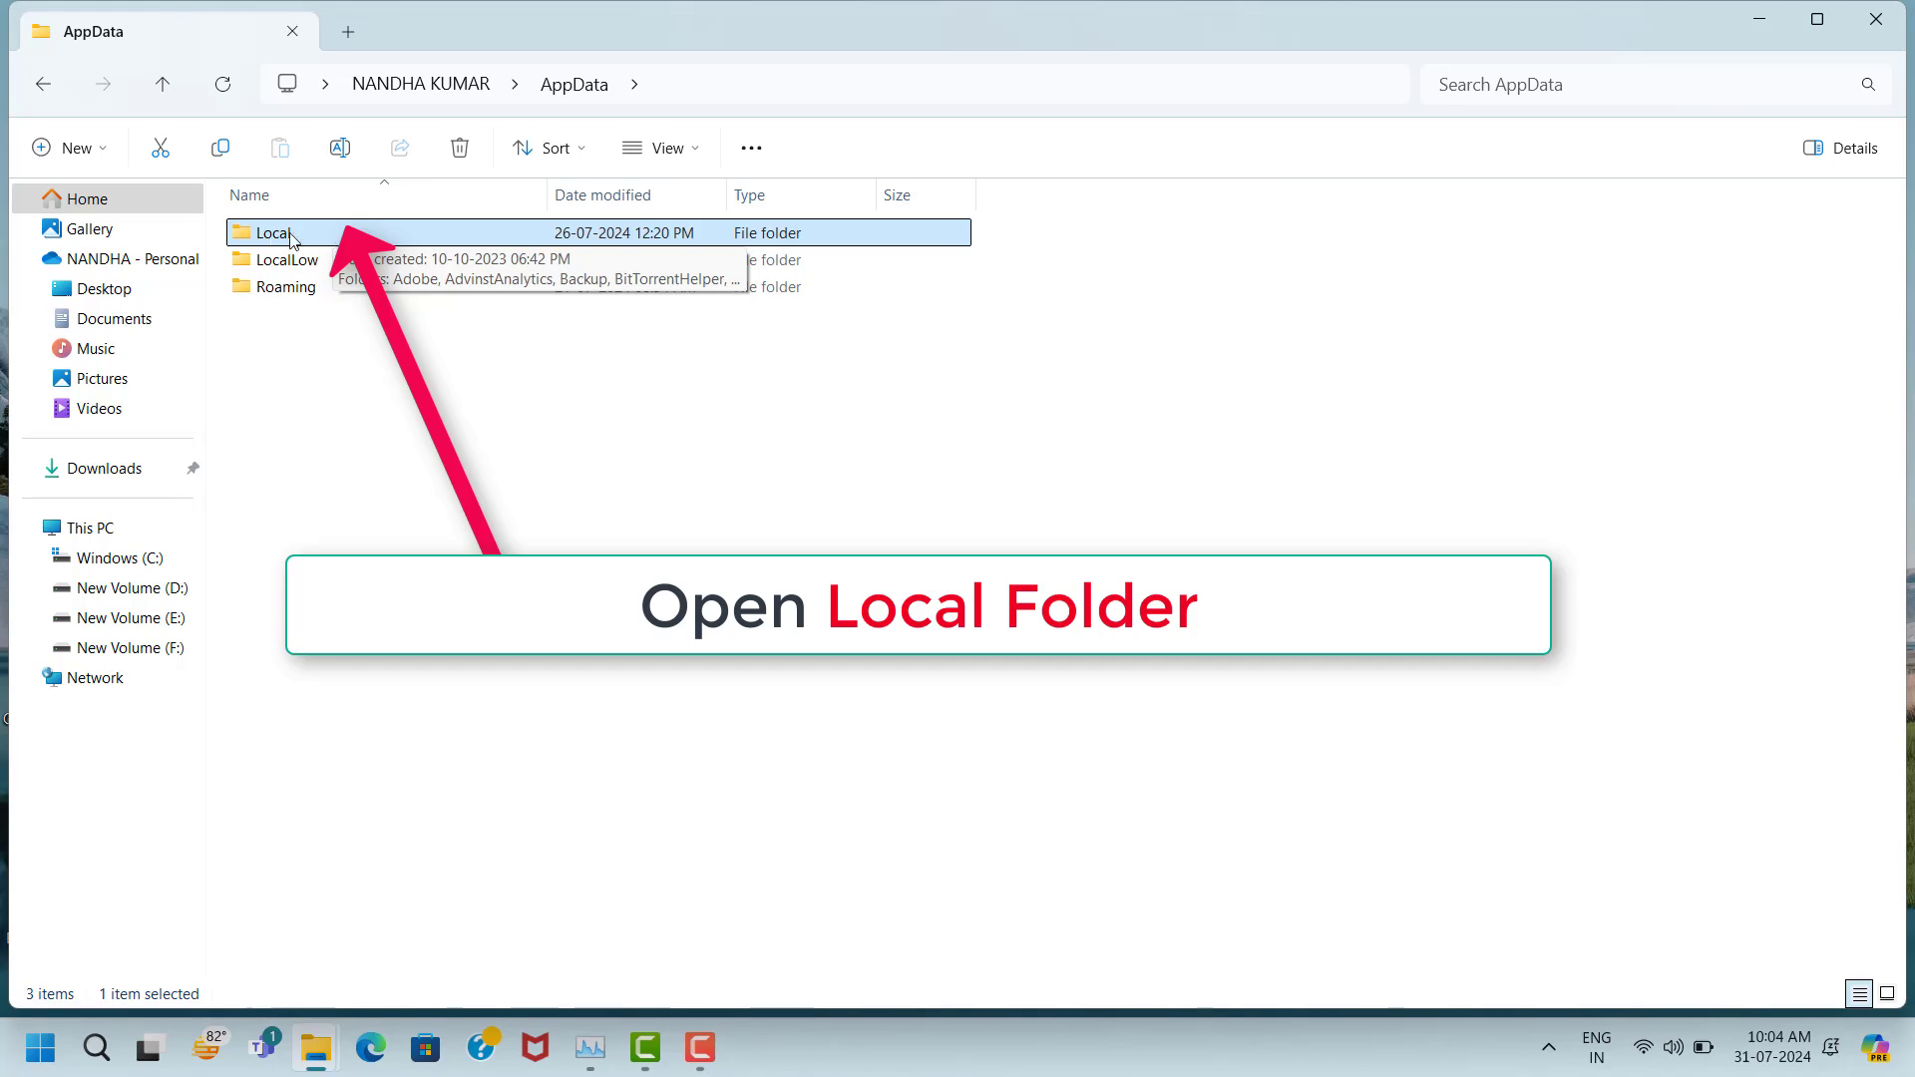
pyautogui.doubleClick(329, 241)
pyautogui.scroll(-2, 355, 264)
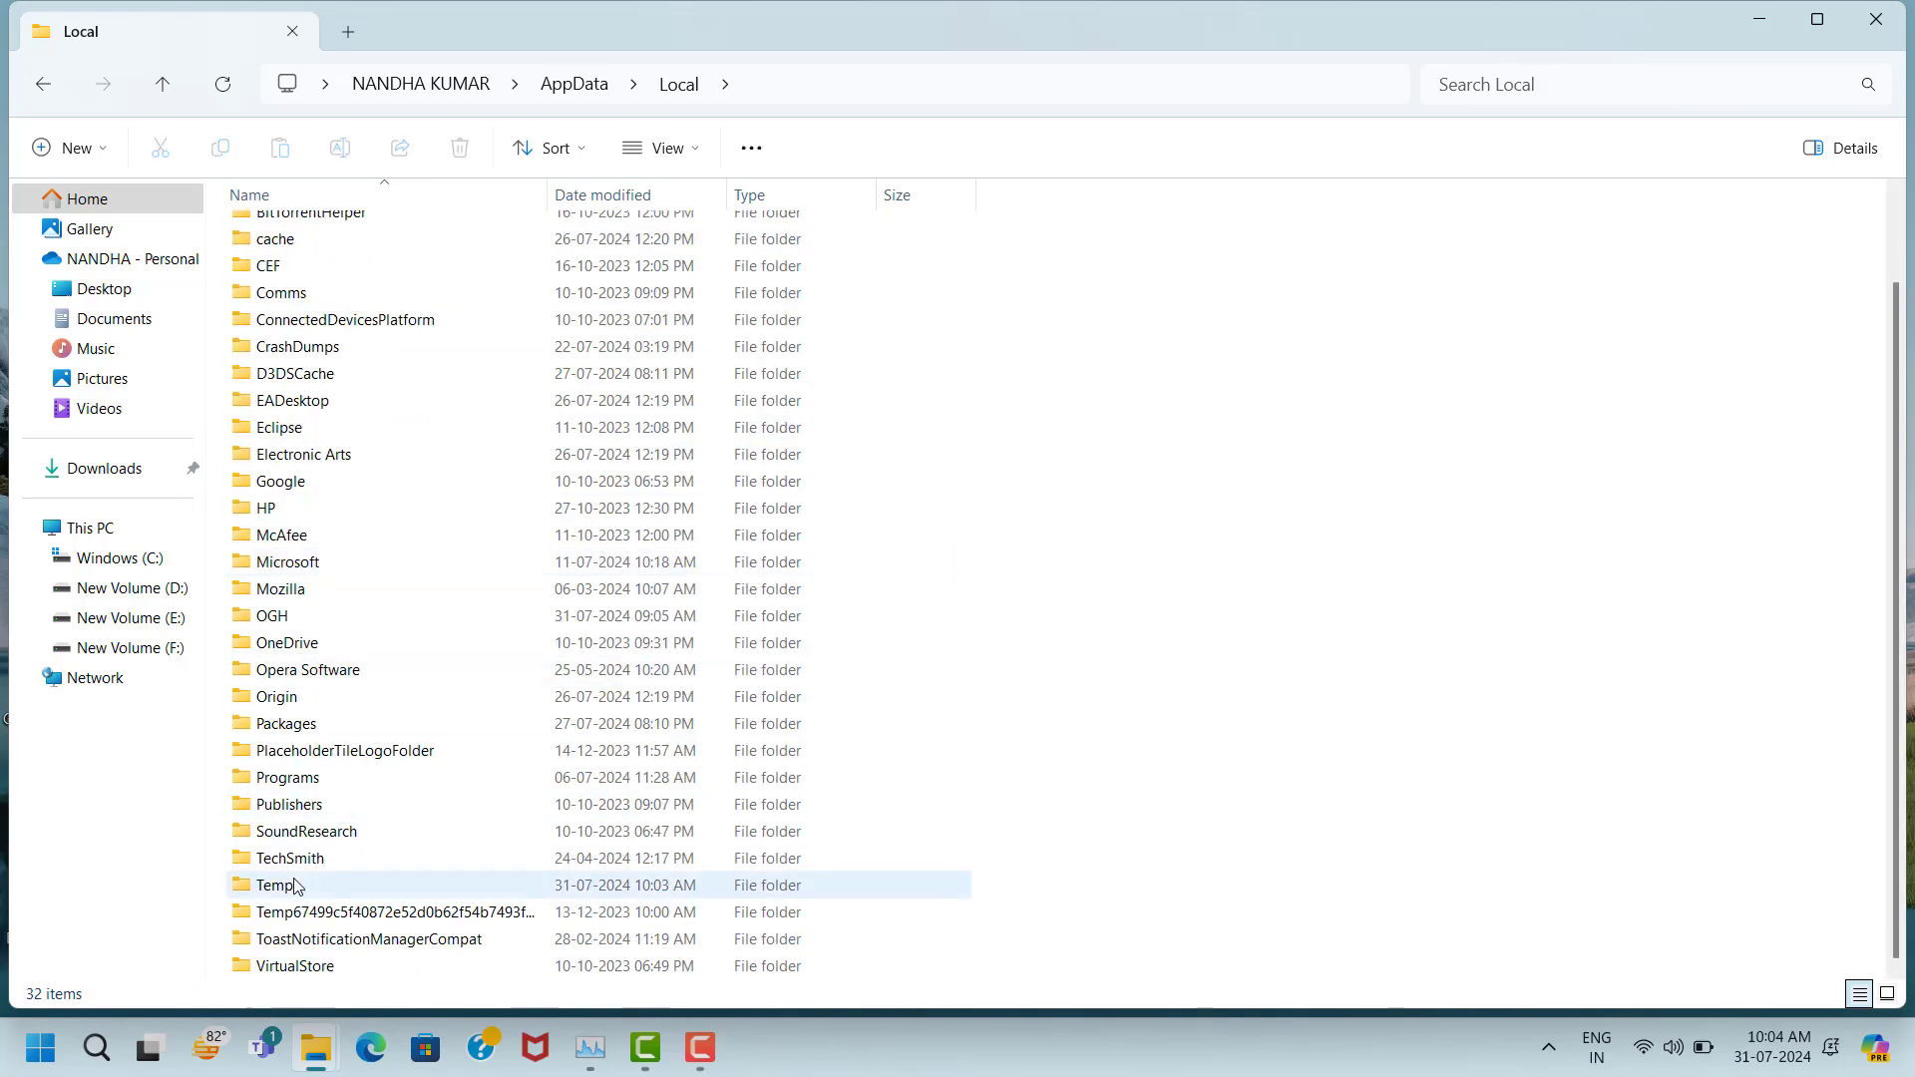
pyautogui.click(252, 886)
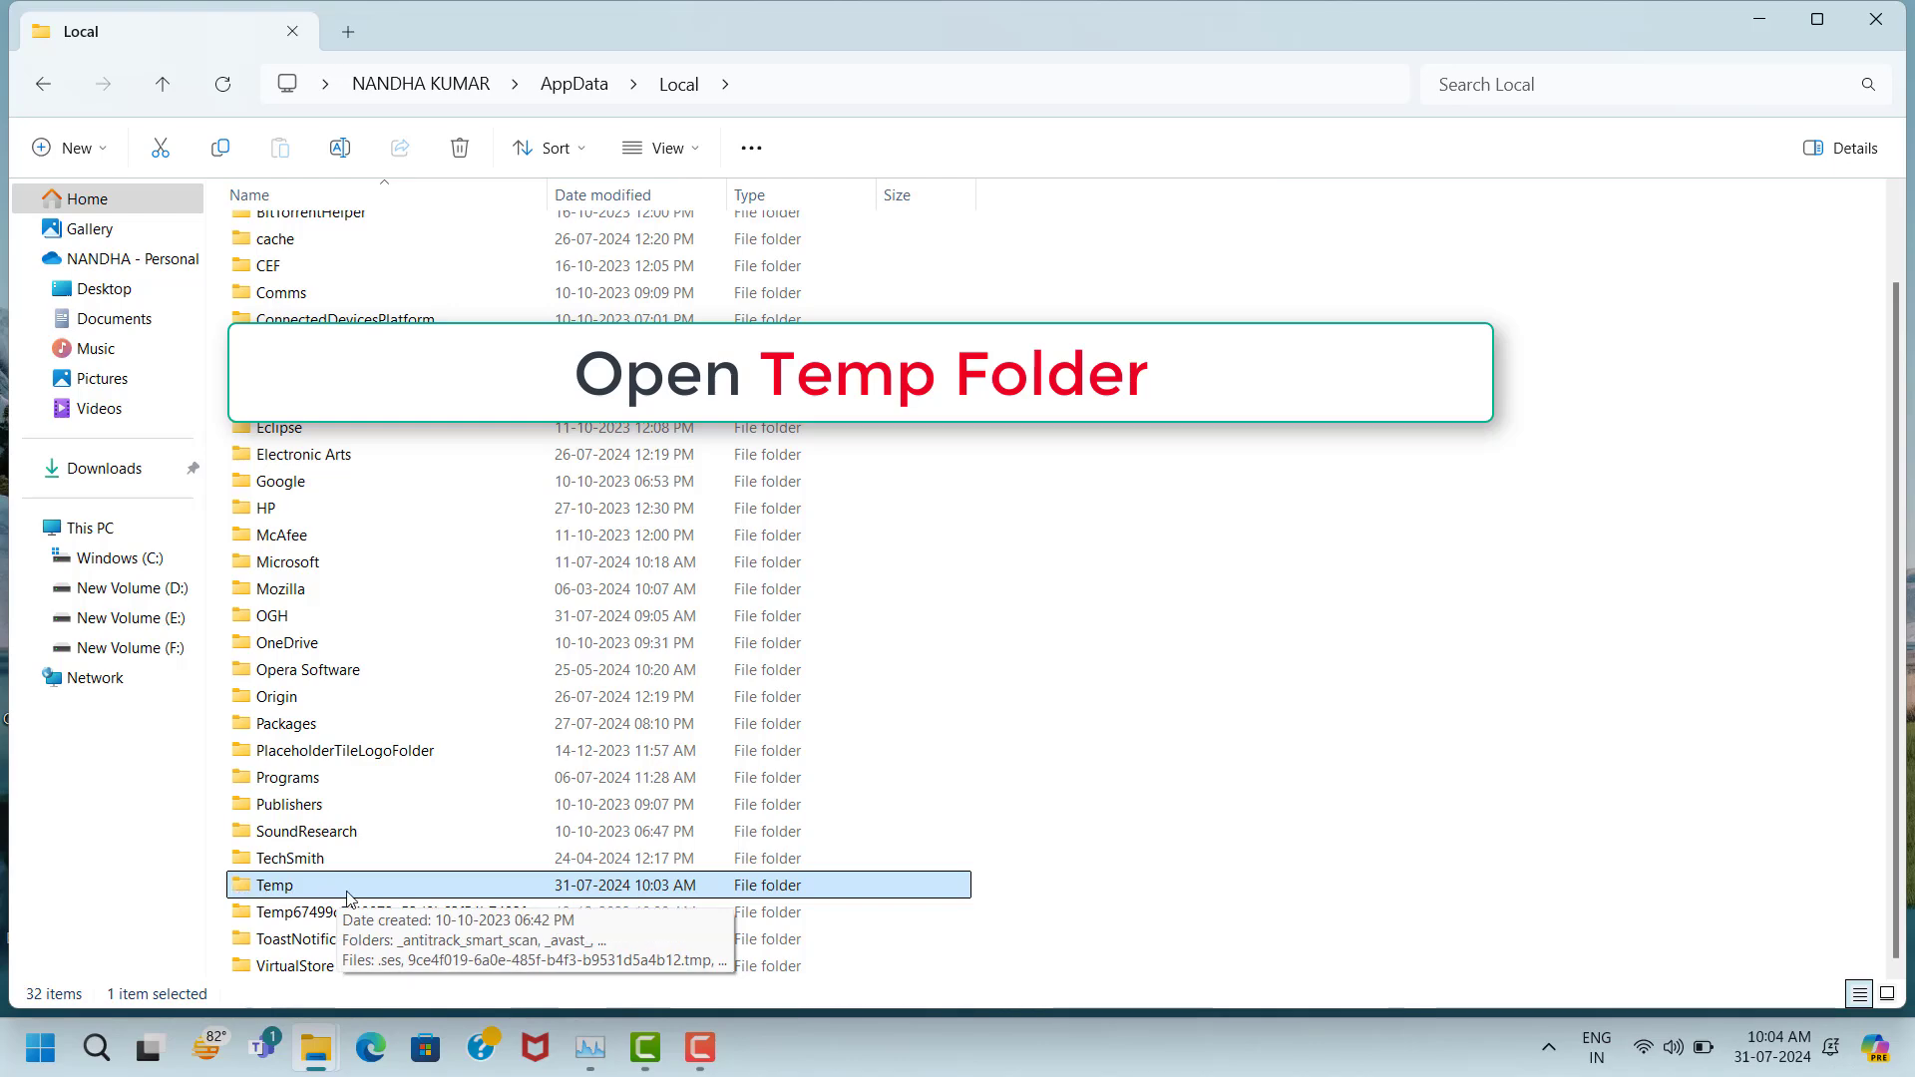
pyautogui.doubleClick(310, 888)
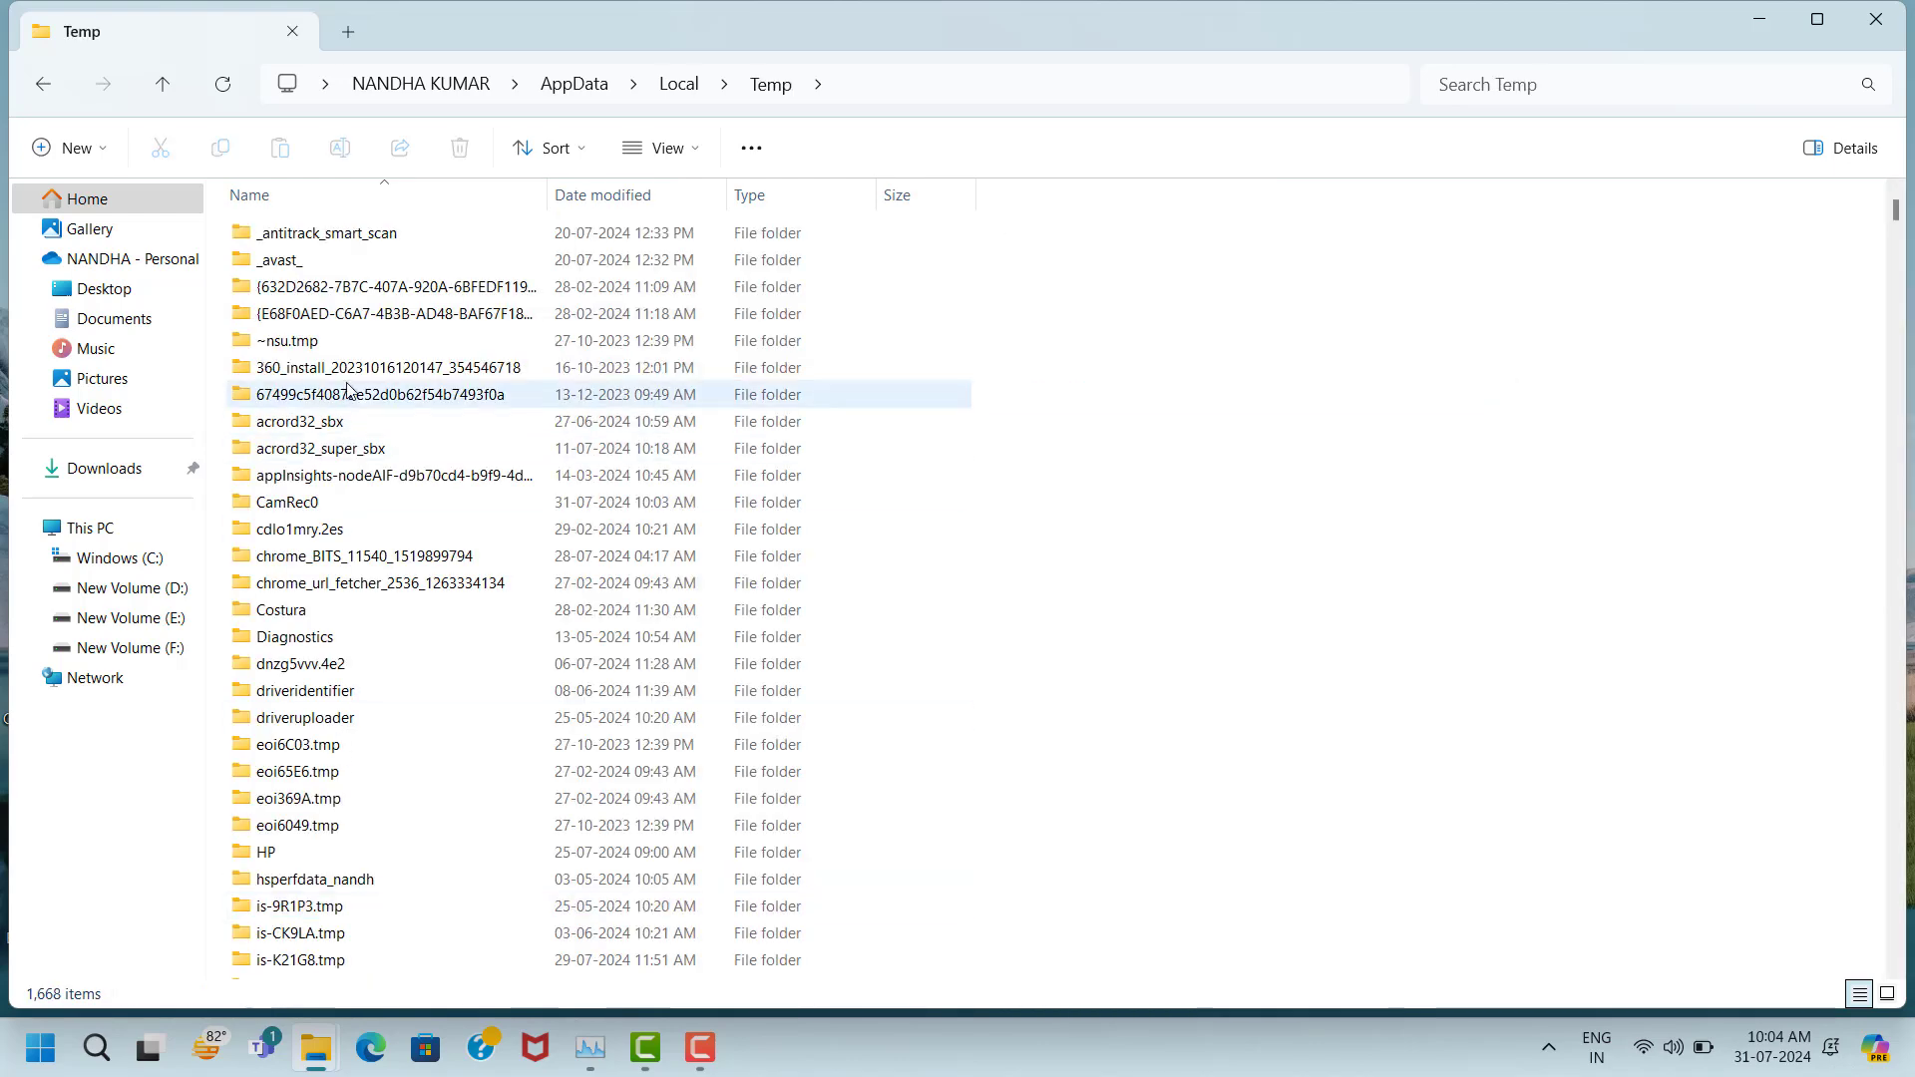
# Select all the files and folders in AppData's Local Temp folder and bring up the actions available for them
pyautogui.click(396, 236)
pyautogui.hotkey('ctrl', 'a')
pyautogui.rightClick(395, 243)
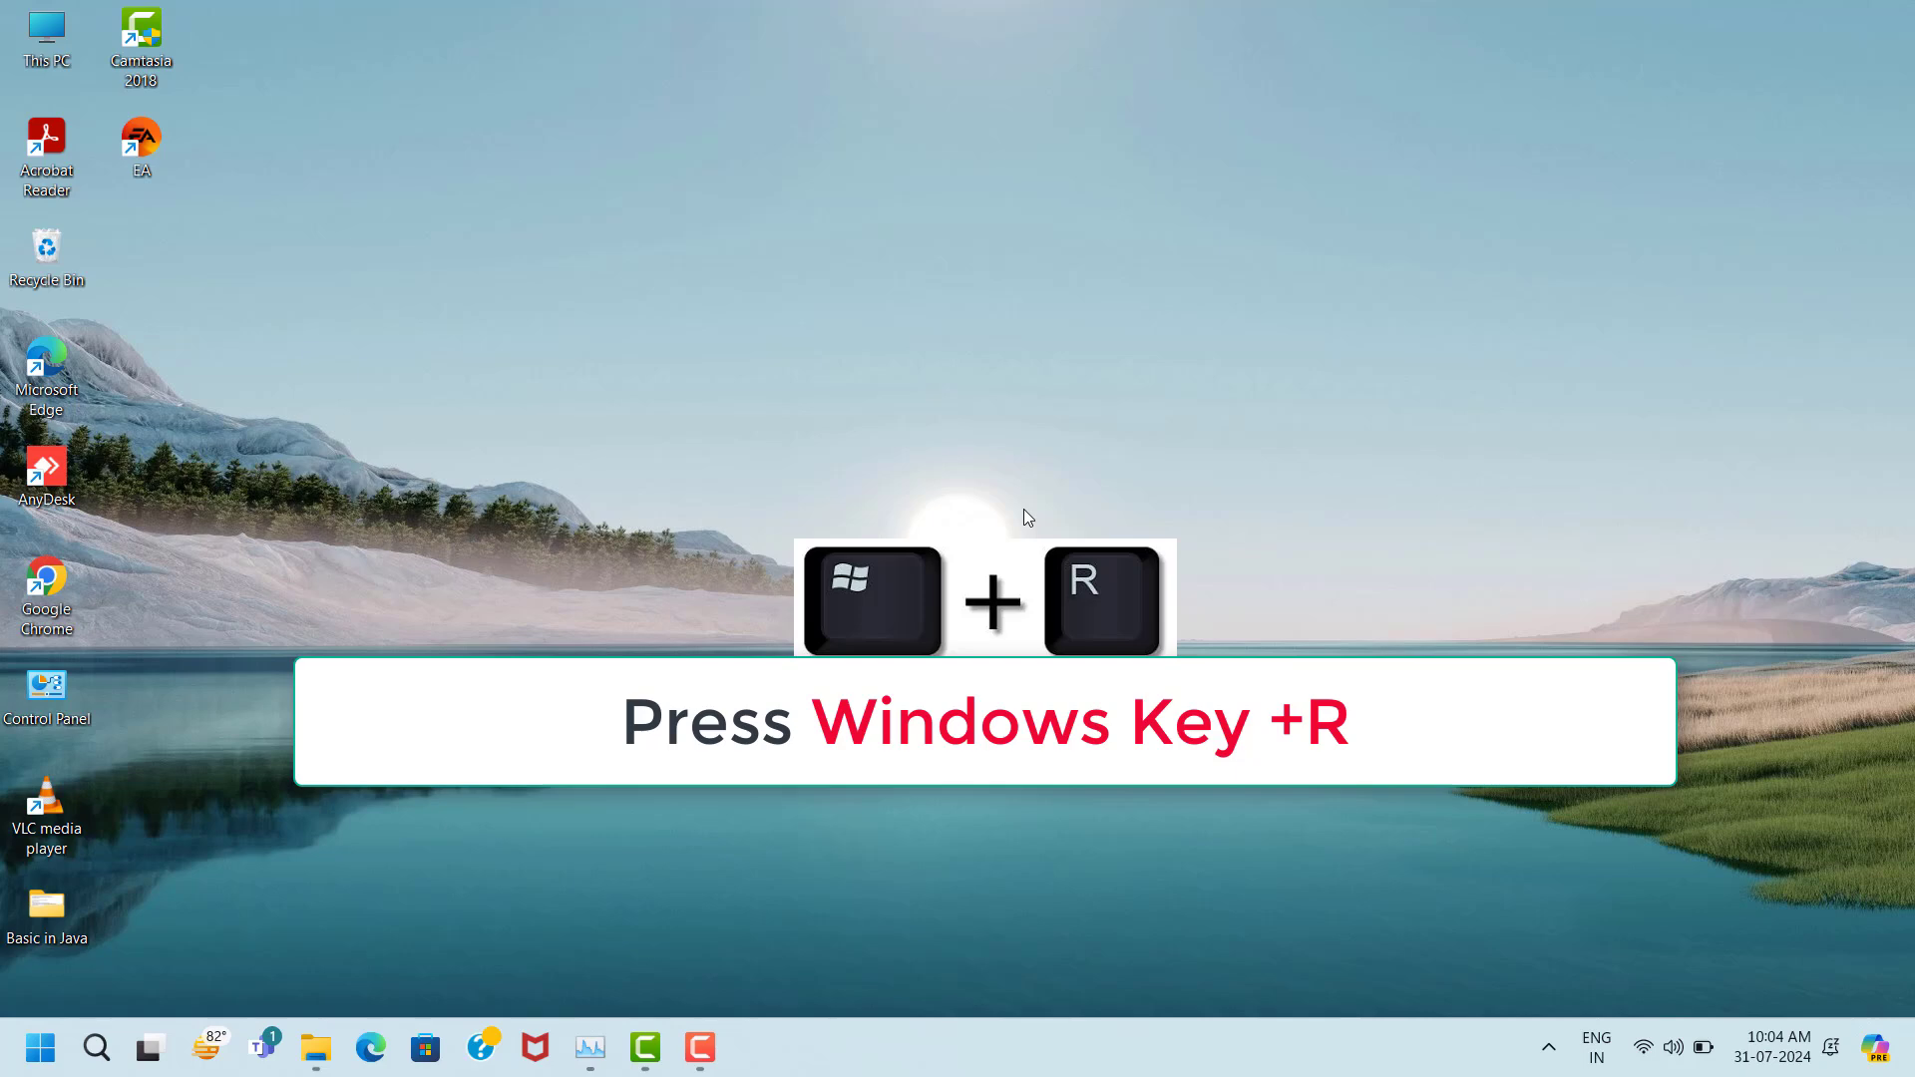
# Open the Windows Temp folder by running temp from the Run dialog
pyautogui.press('super+r')
pyautogui.write('t')
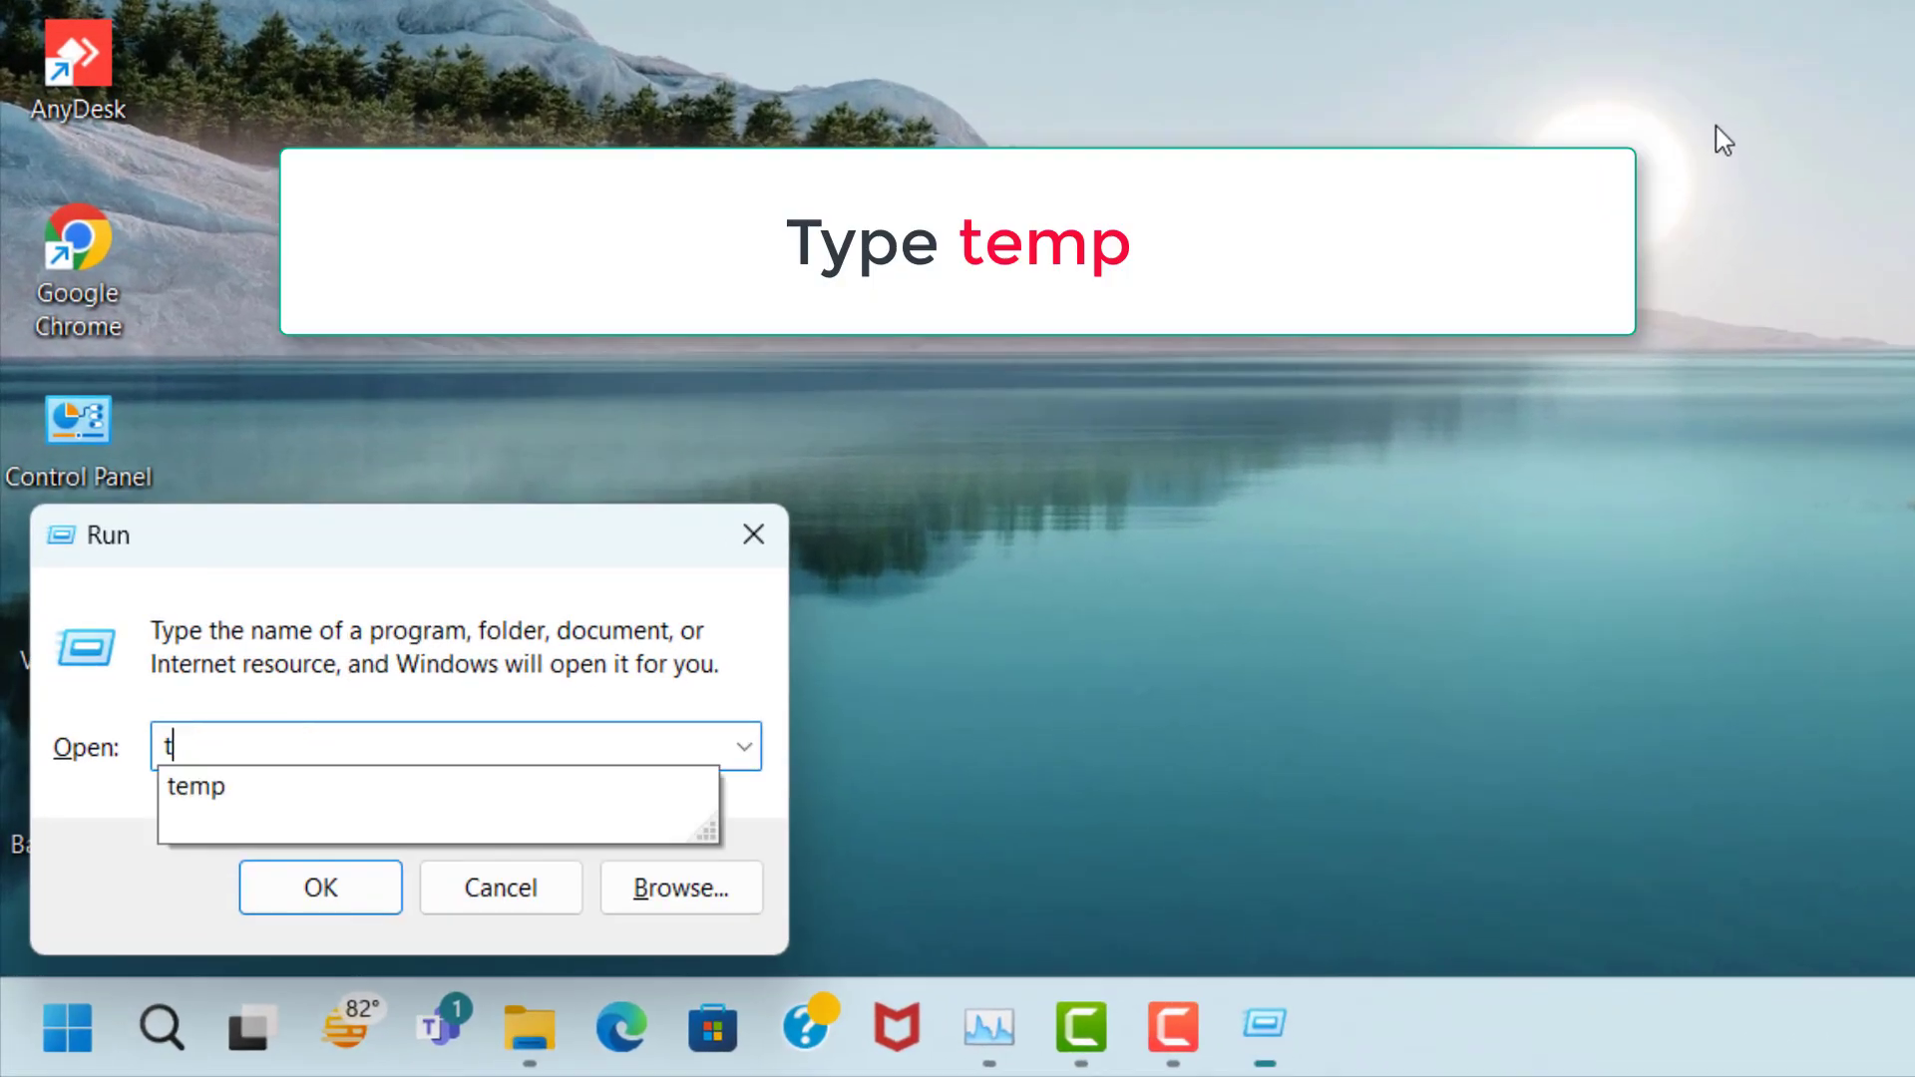
pyautogui.write('emp')
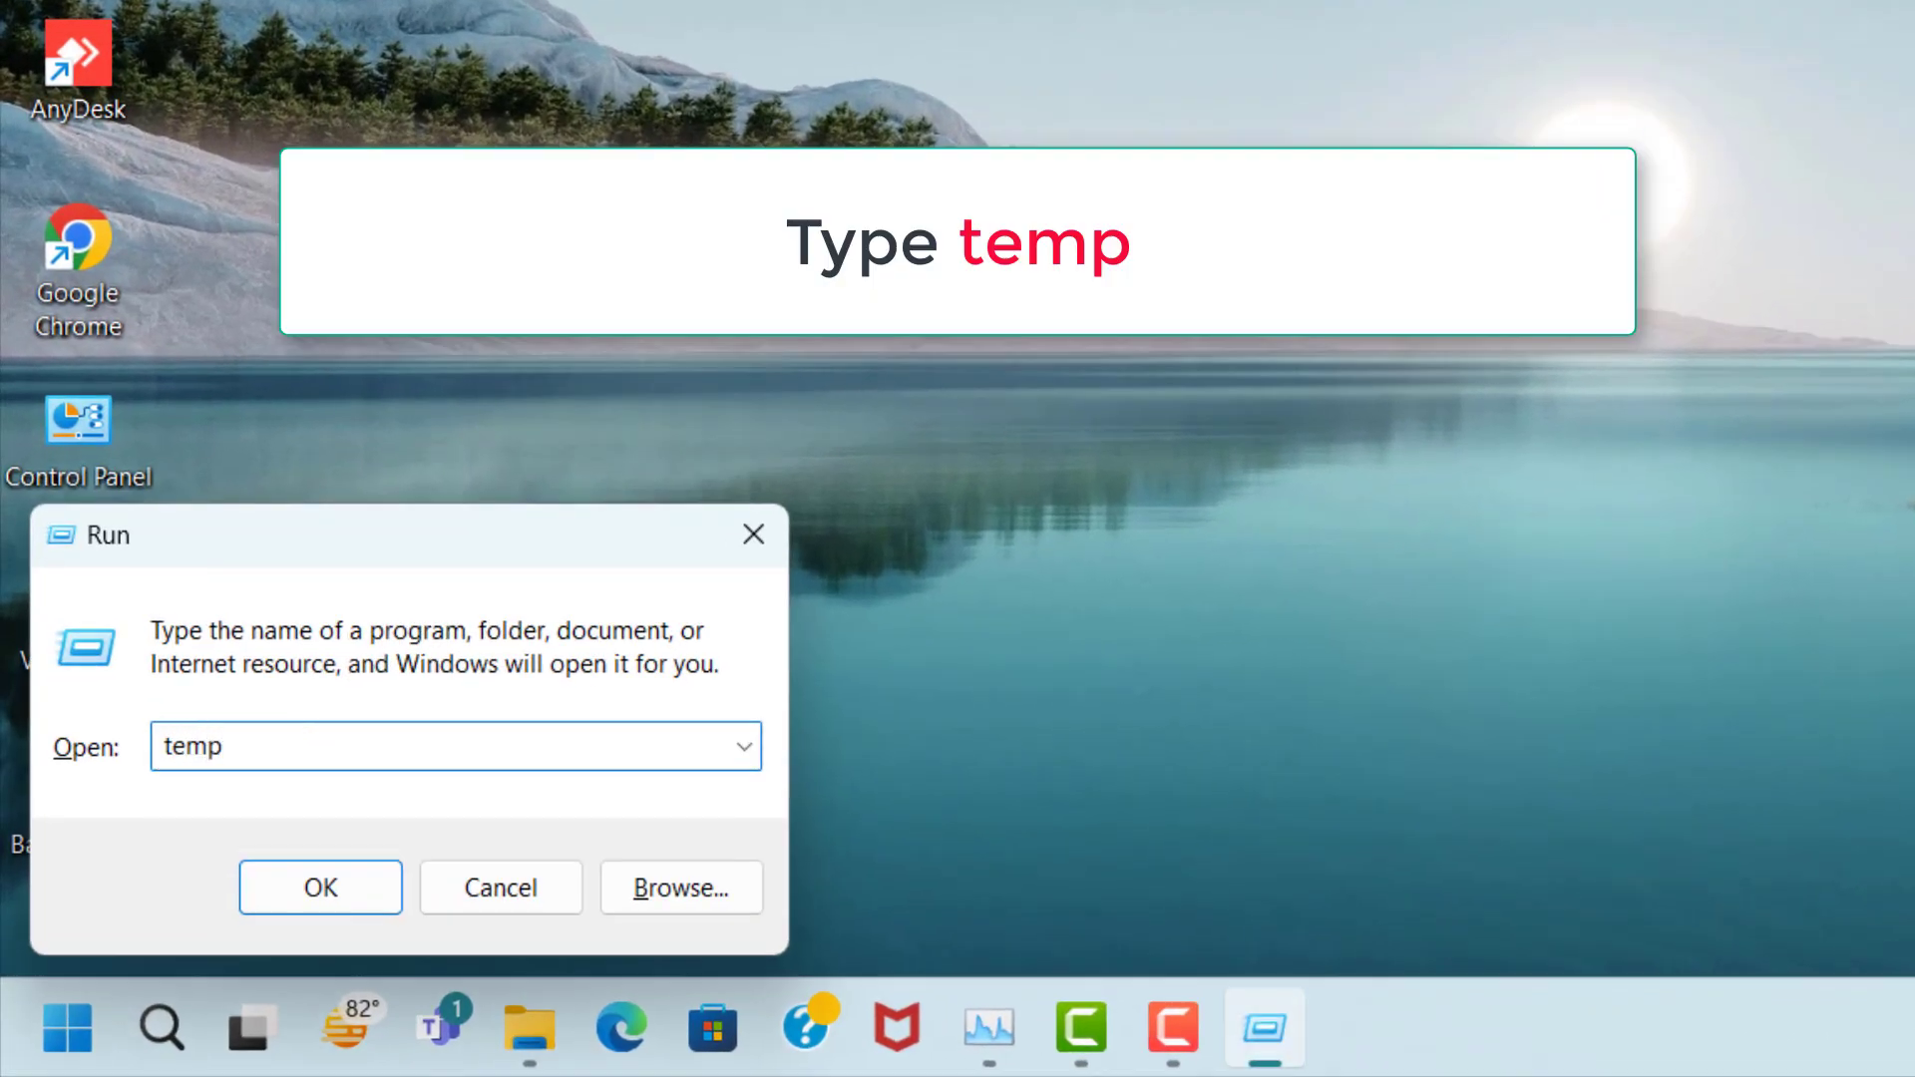
pyautogui.click(330, 886)
# Select everything in the Windows Temp folder and bring up the actions available for the selected items
pyautogui.click(421, 238)
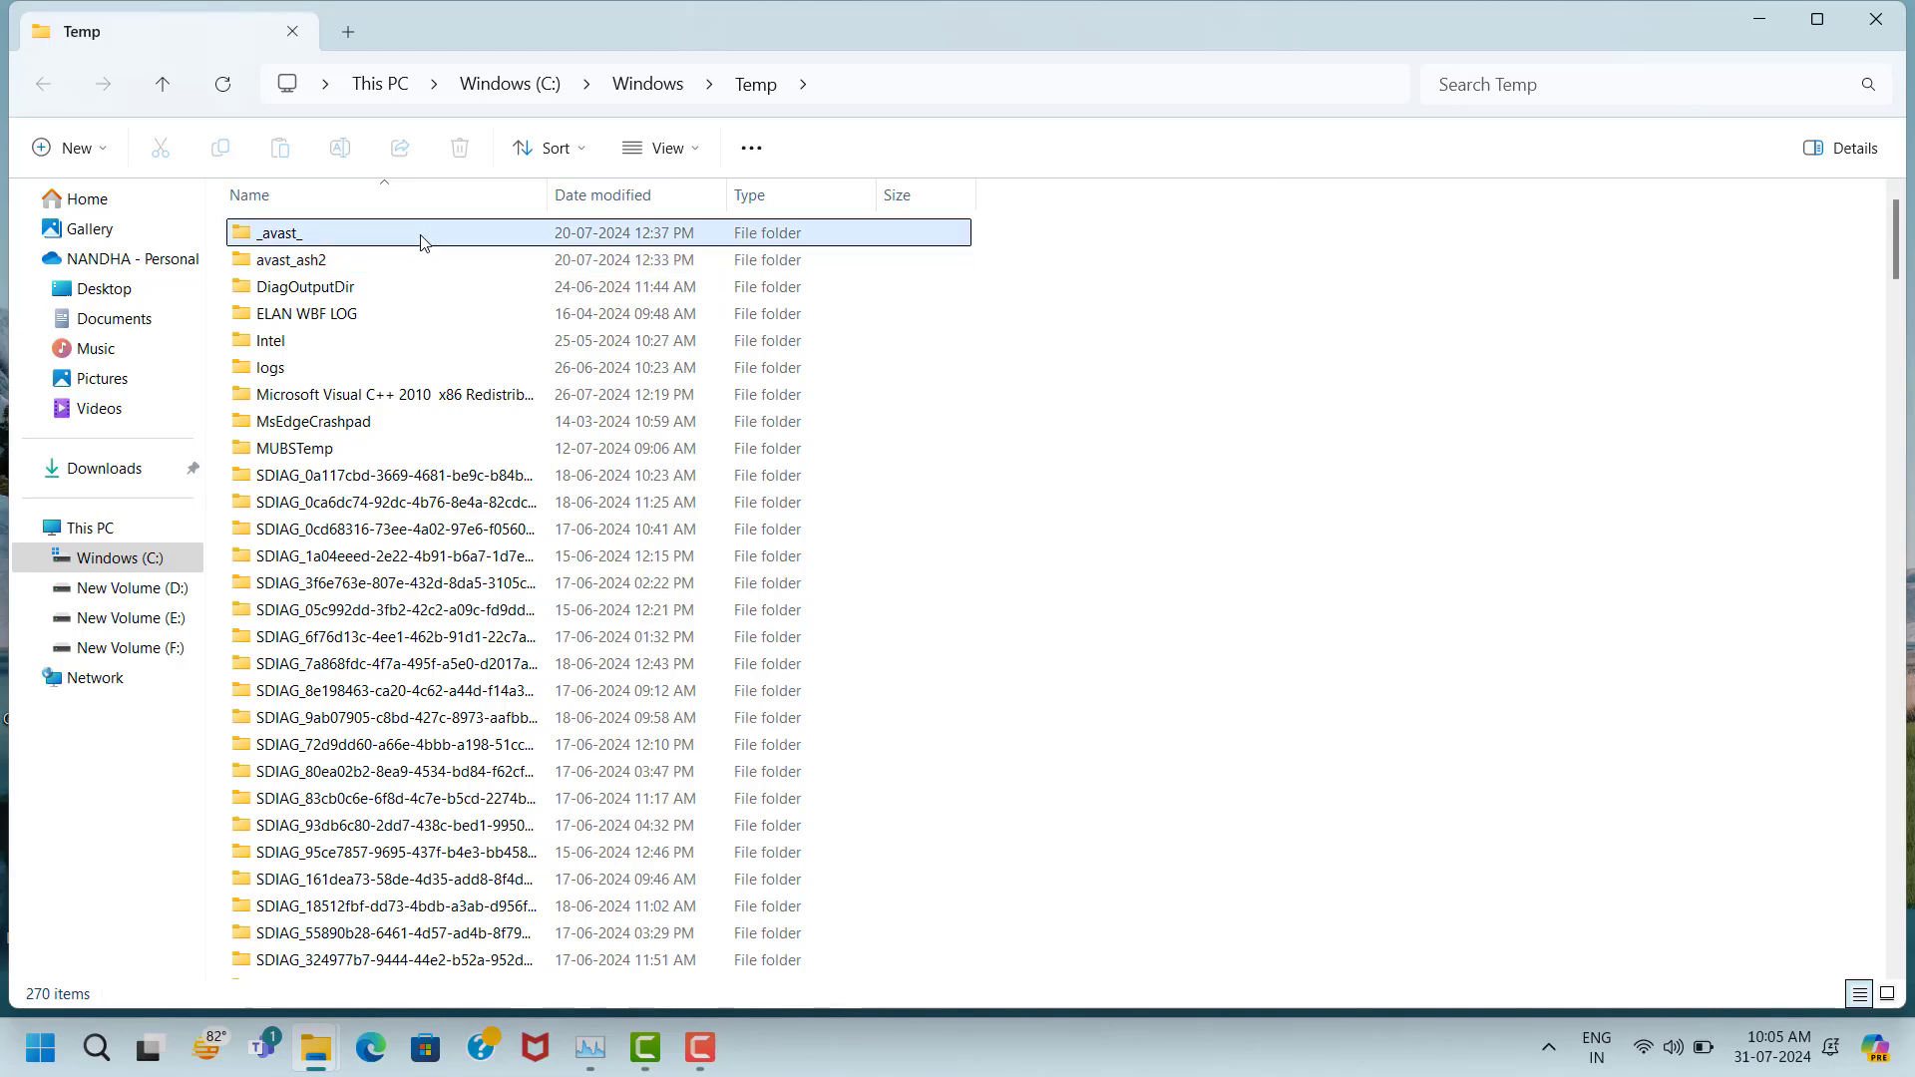
pyautogui.hotkey('ctrl', 'a')
pyautogui.rightClick(415, 236)
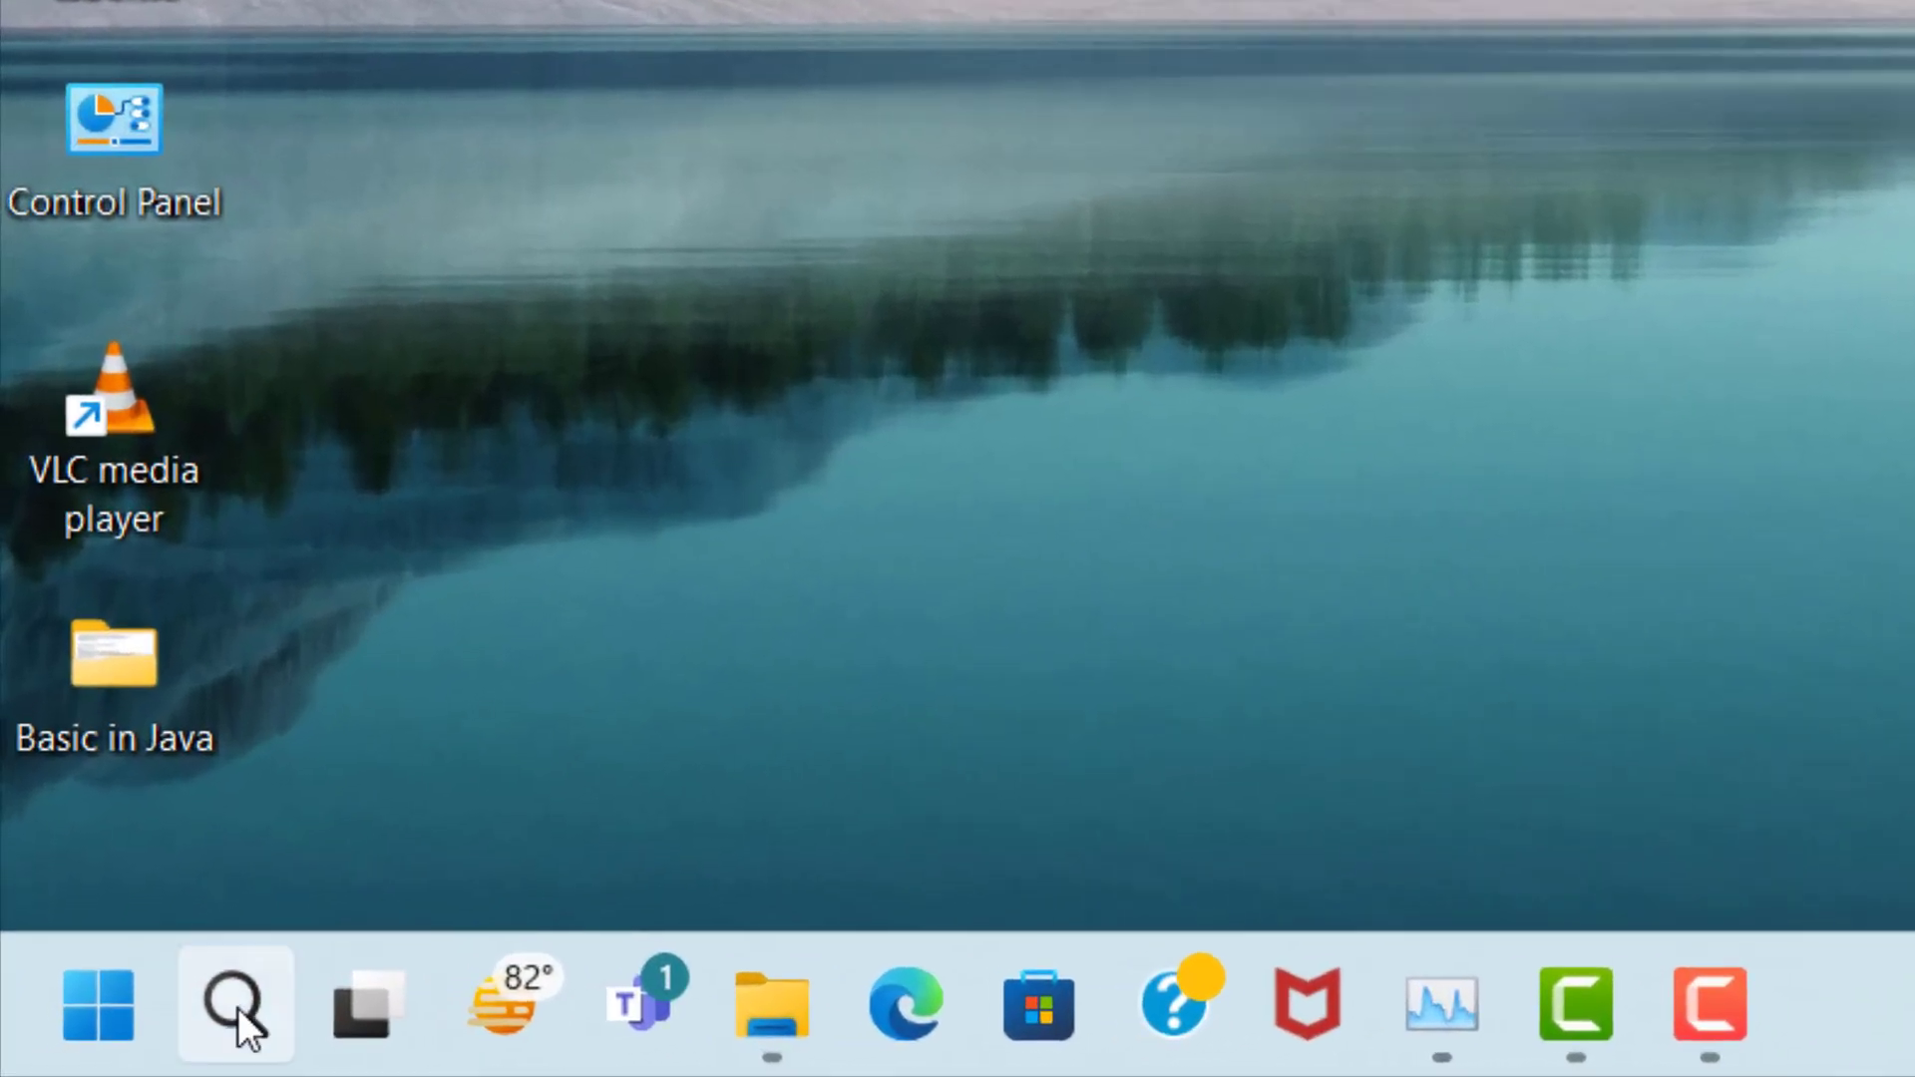
# Search Windows for "che", open the Check for updates settings and start a check for Windows updates
pyautogui.click(238, 1008)
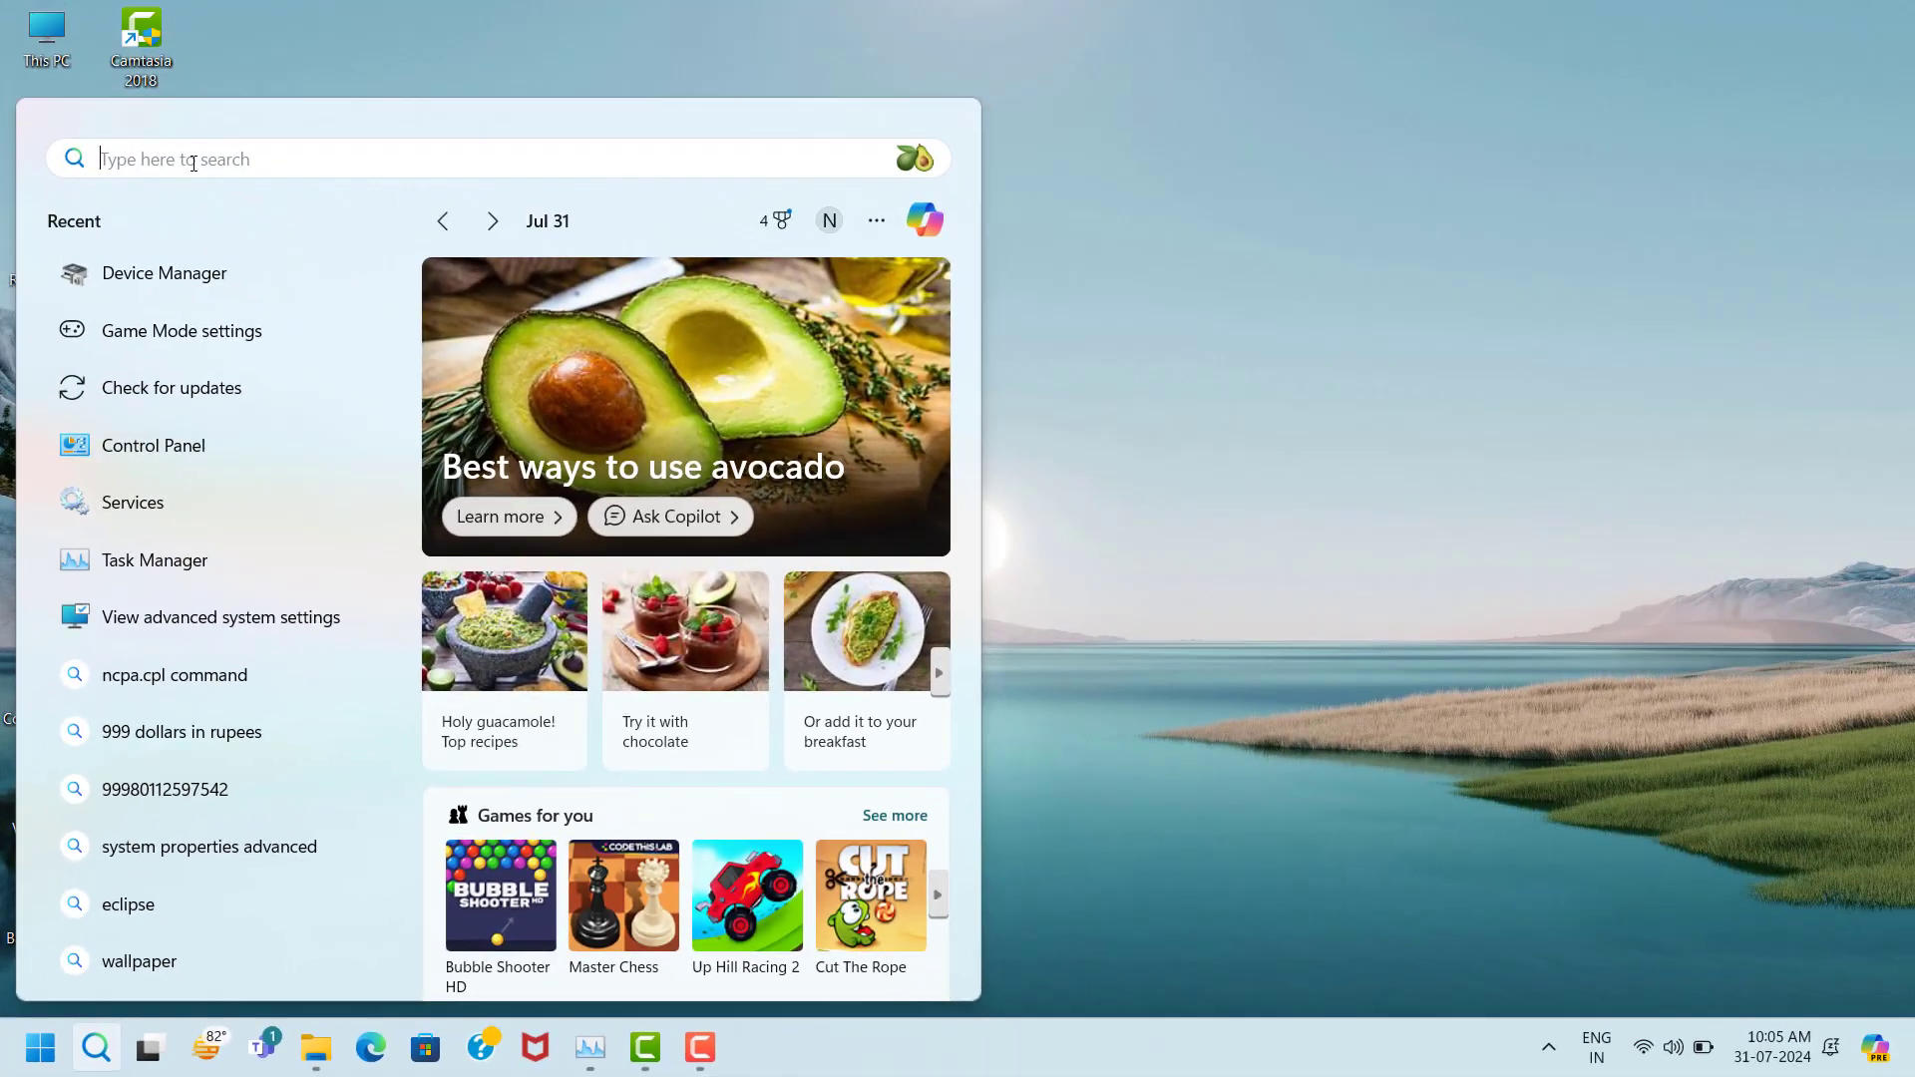
pyautogui.write('che')
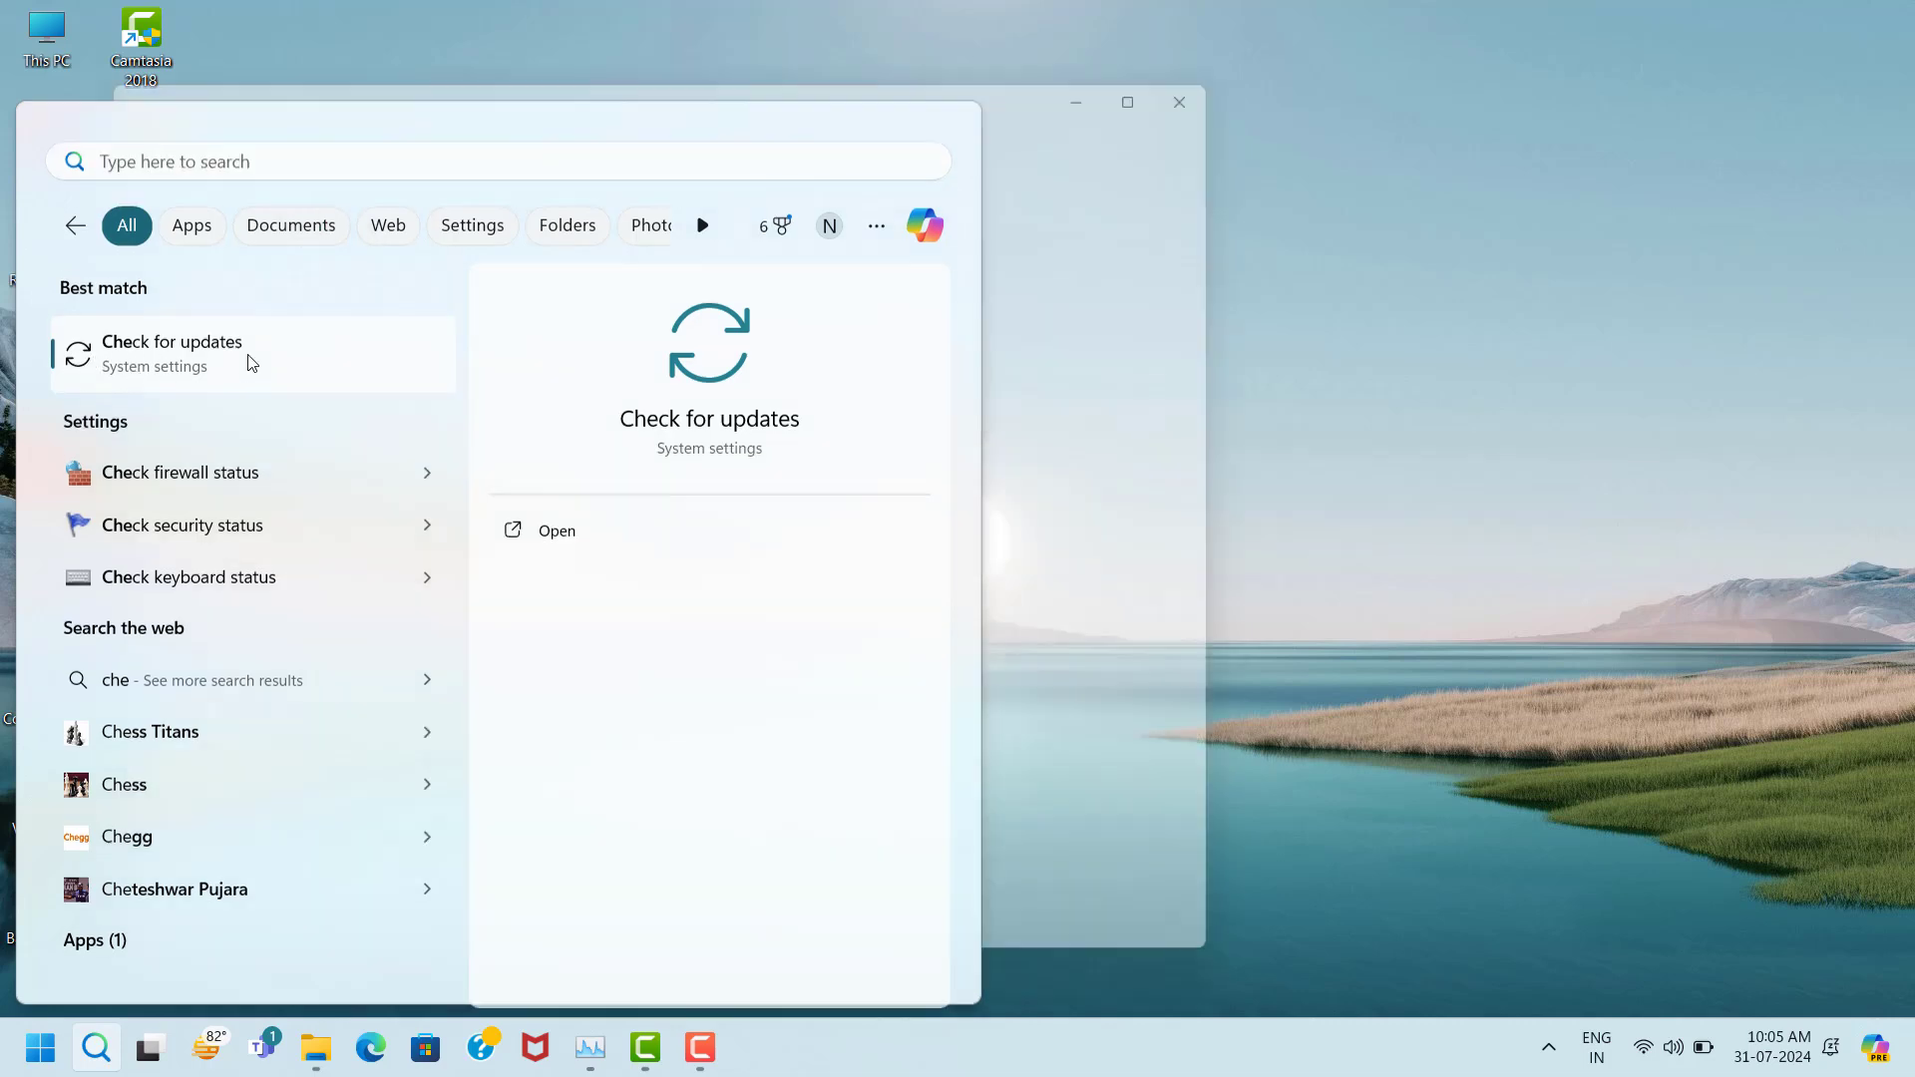
pyautogui.click(249, 362)
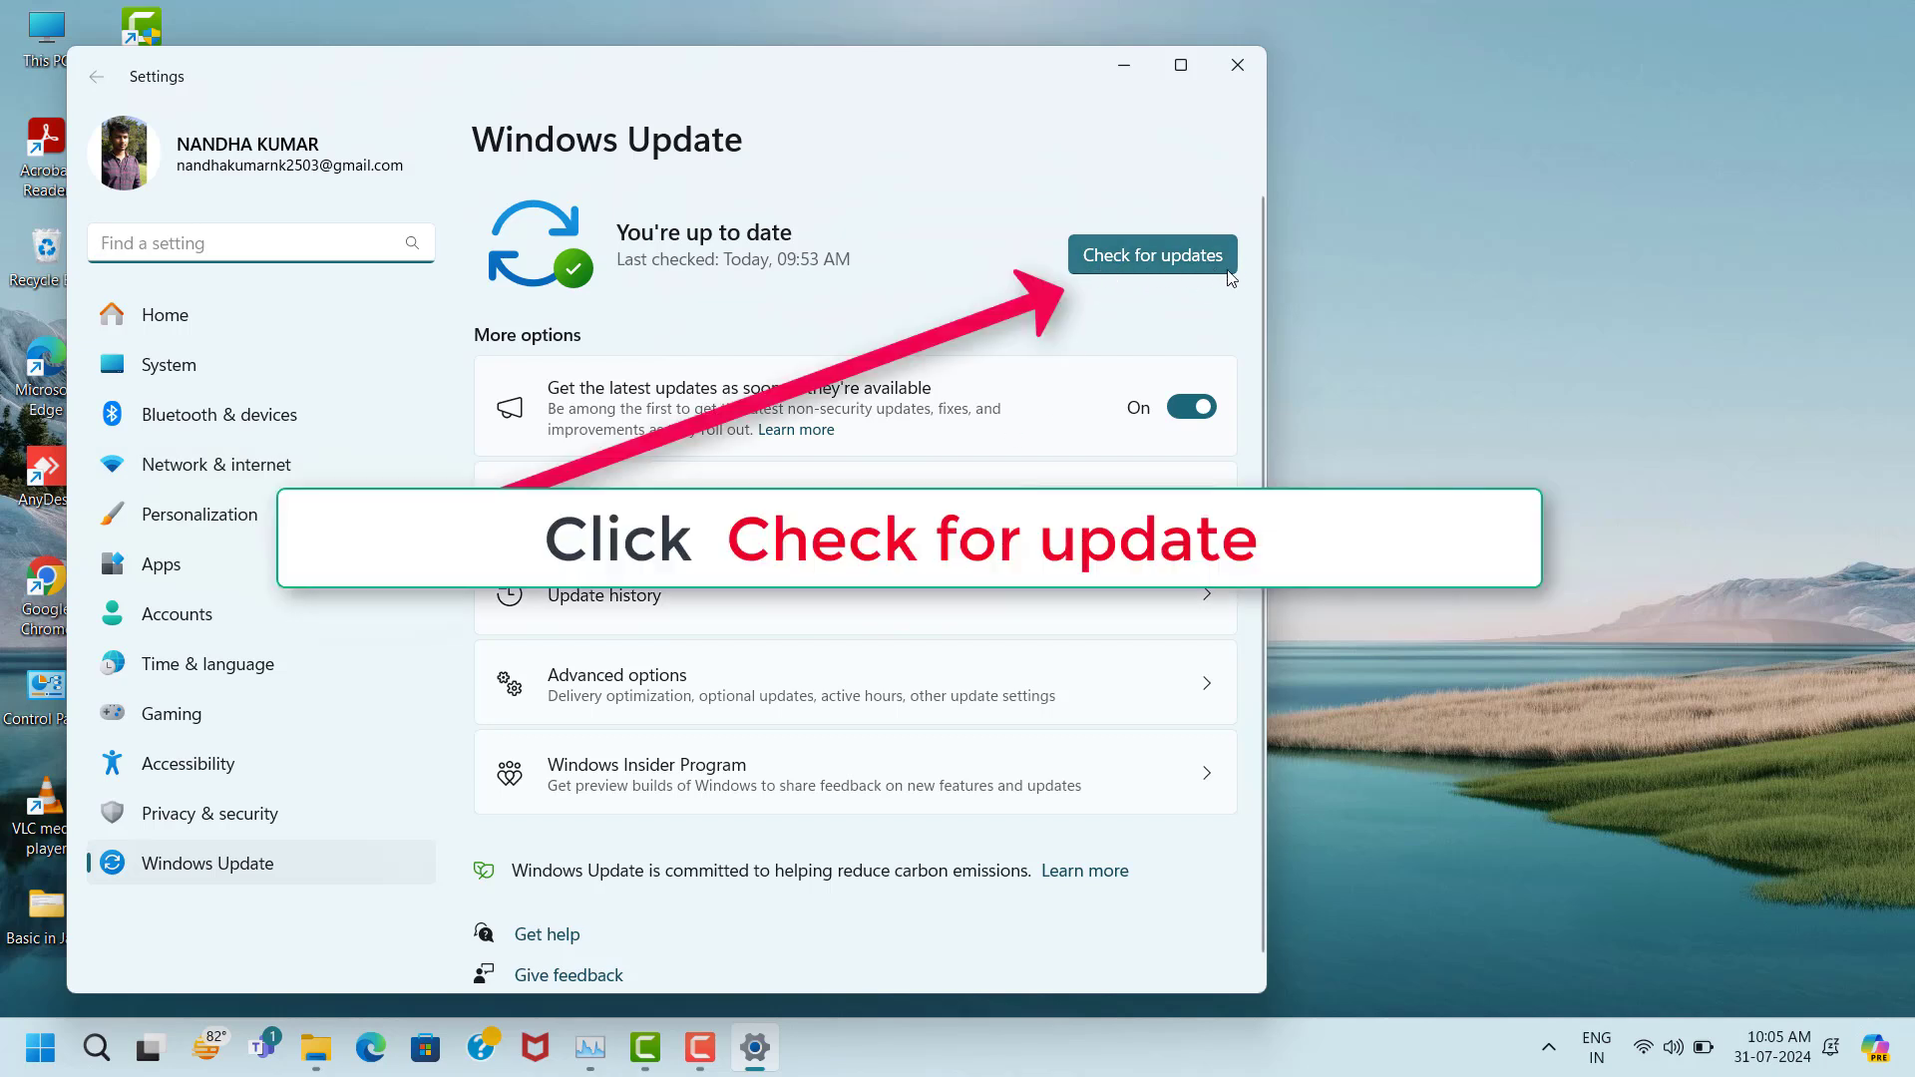
pyautogui.click(1173, 271)
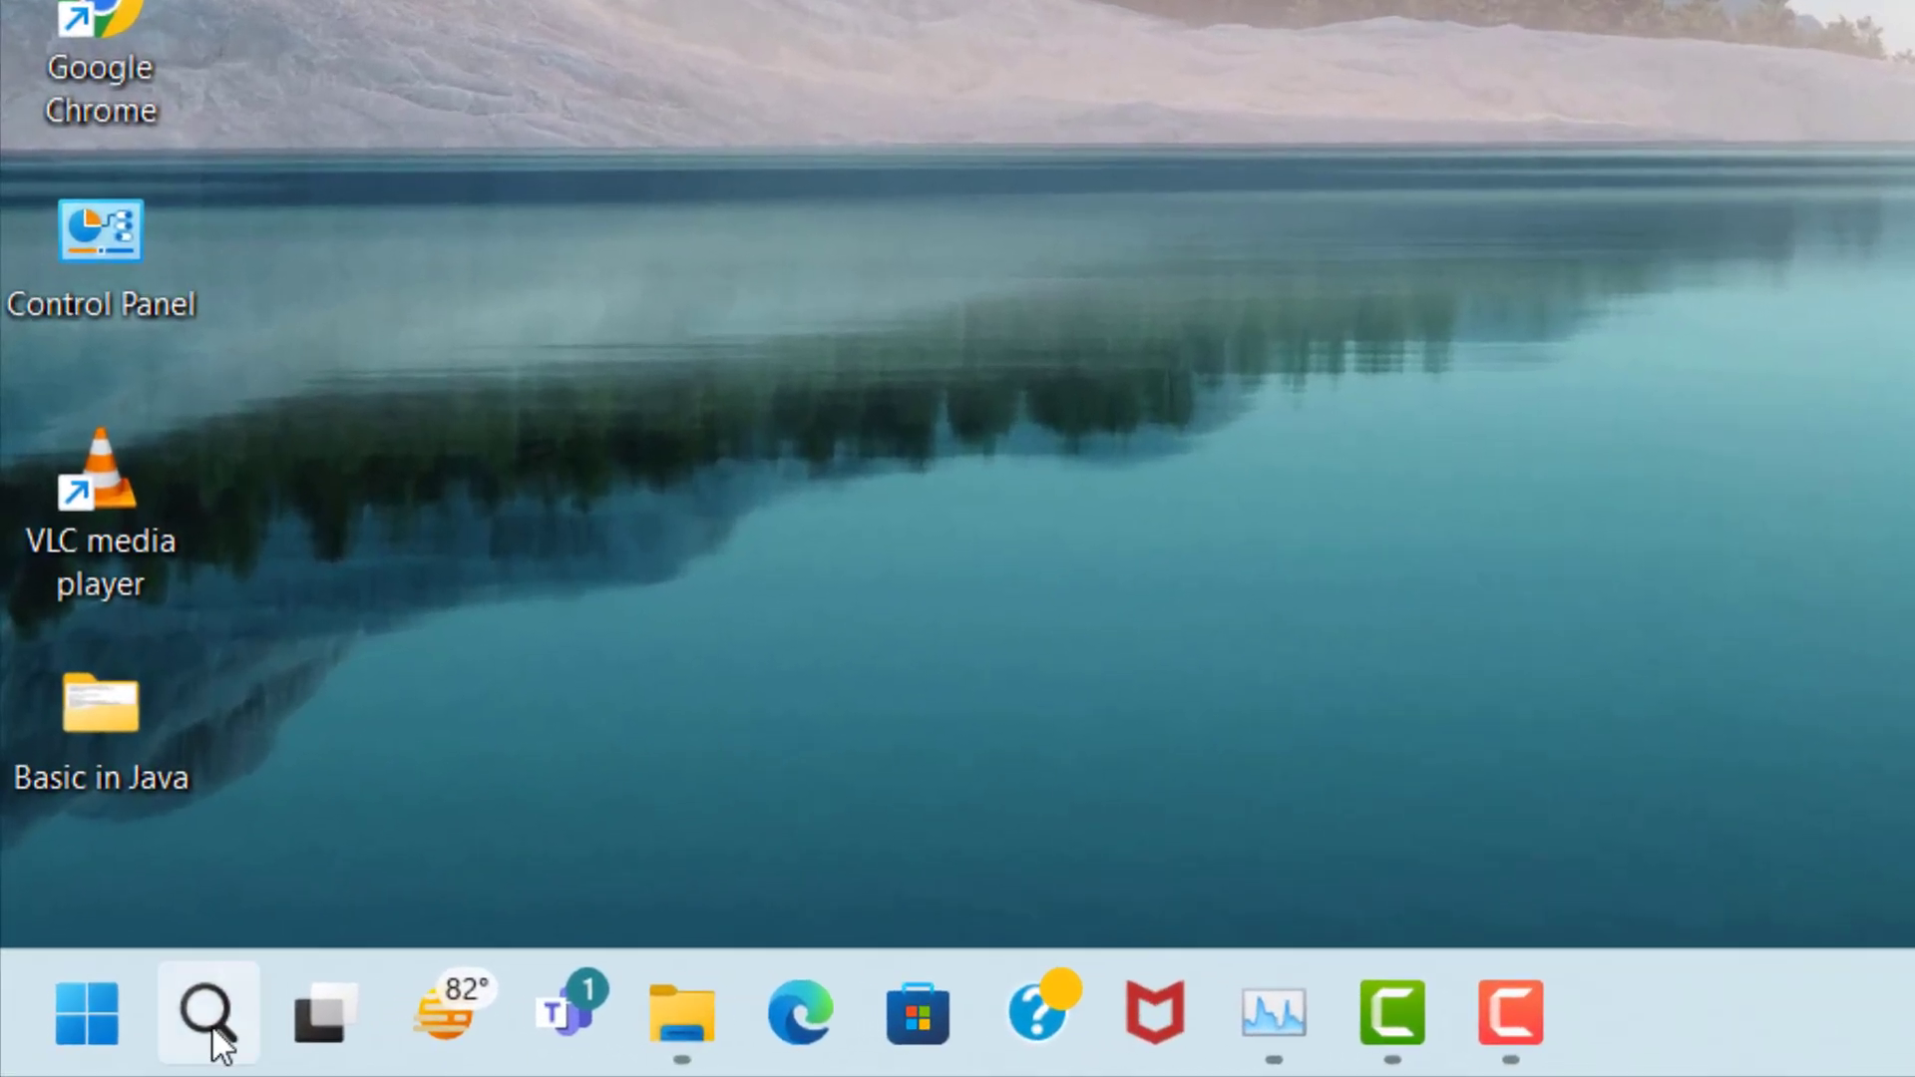
# Search Windows for "game m", open the Game Mode settings and turn Game Mode on
pyautogui.click(213, 1035)
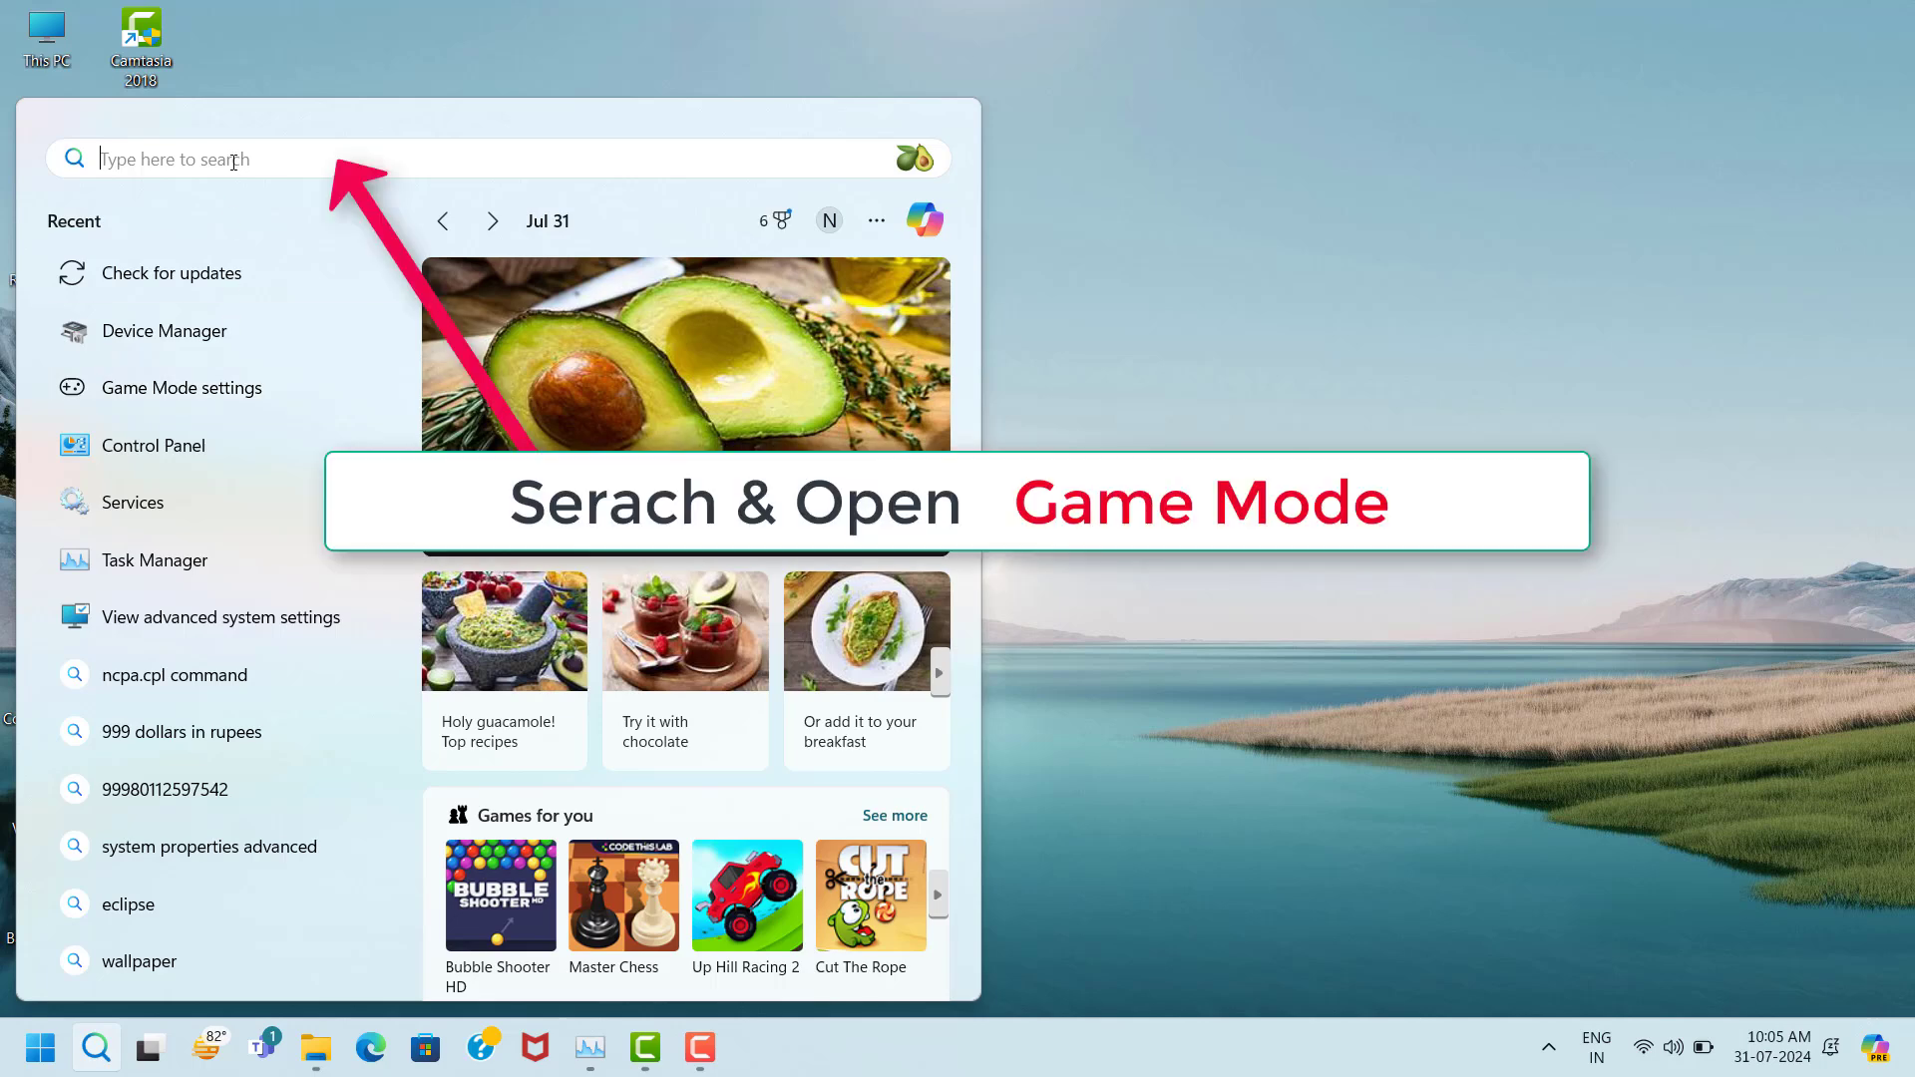
pyautogui.write('game m')
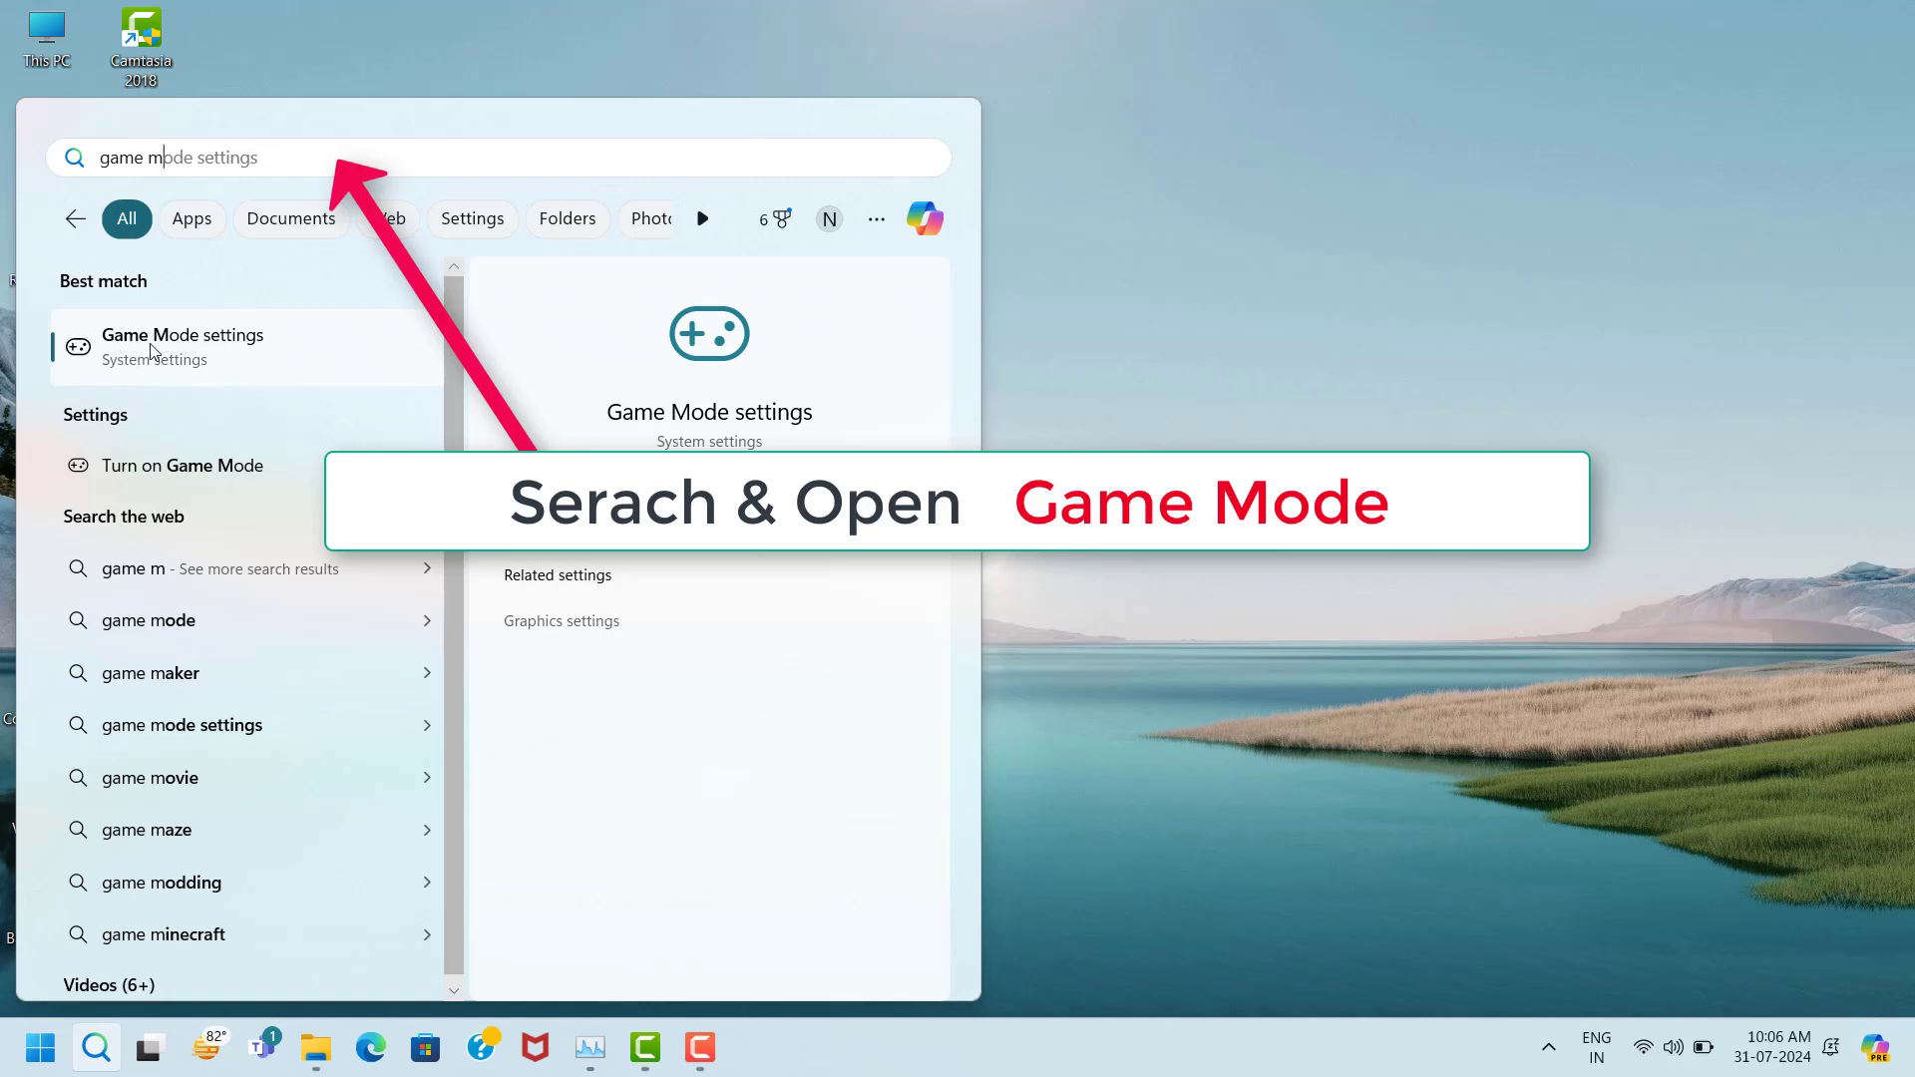
pyautogui.click(320, 350)
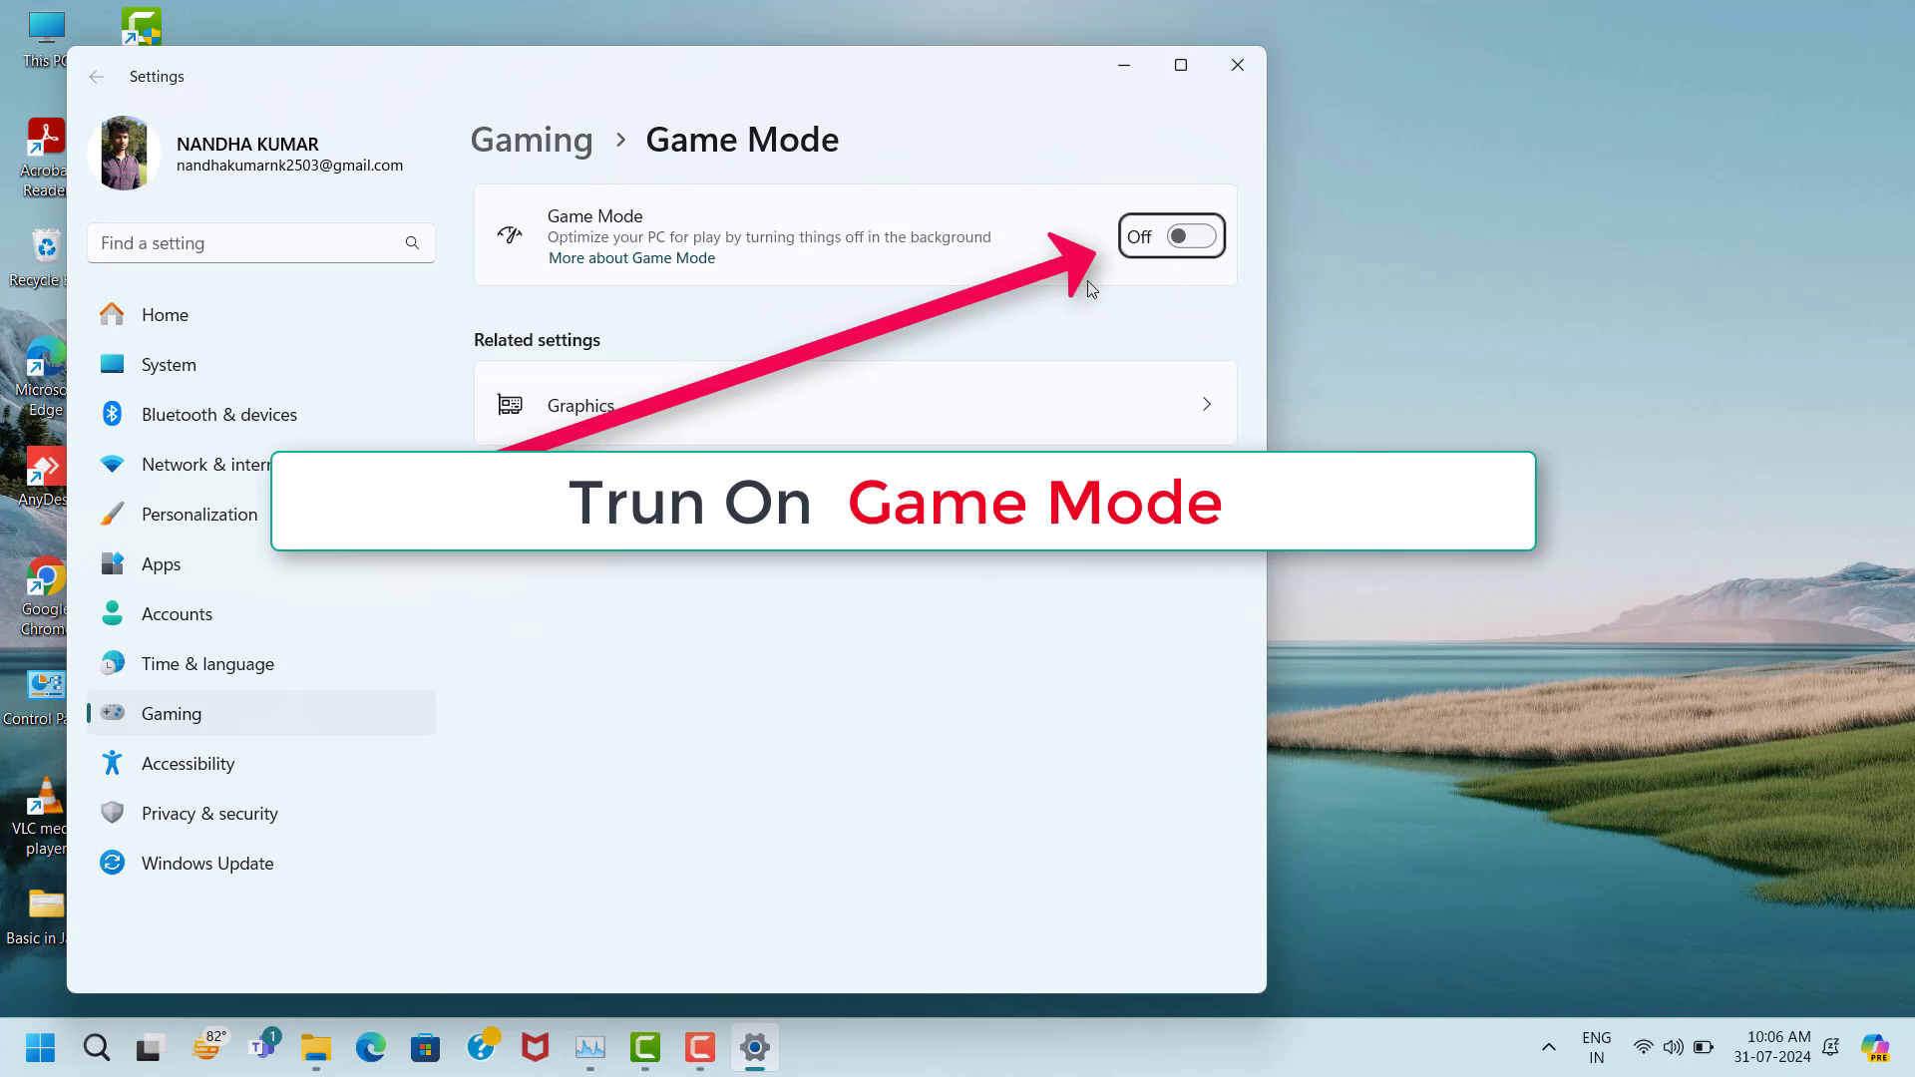
pyautogui.click(1202, 239)
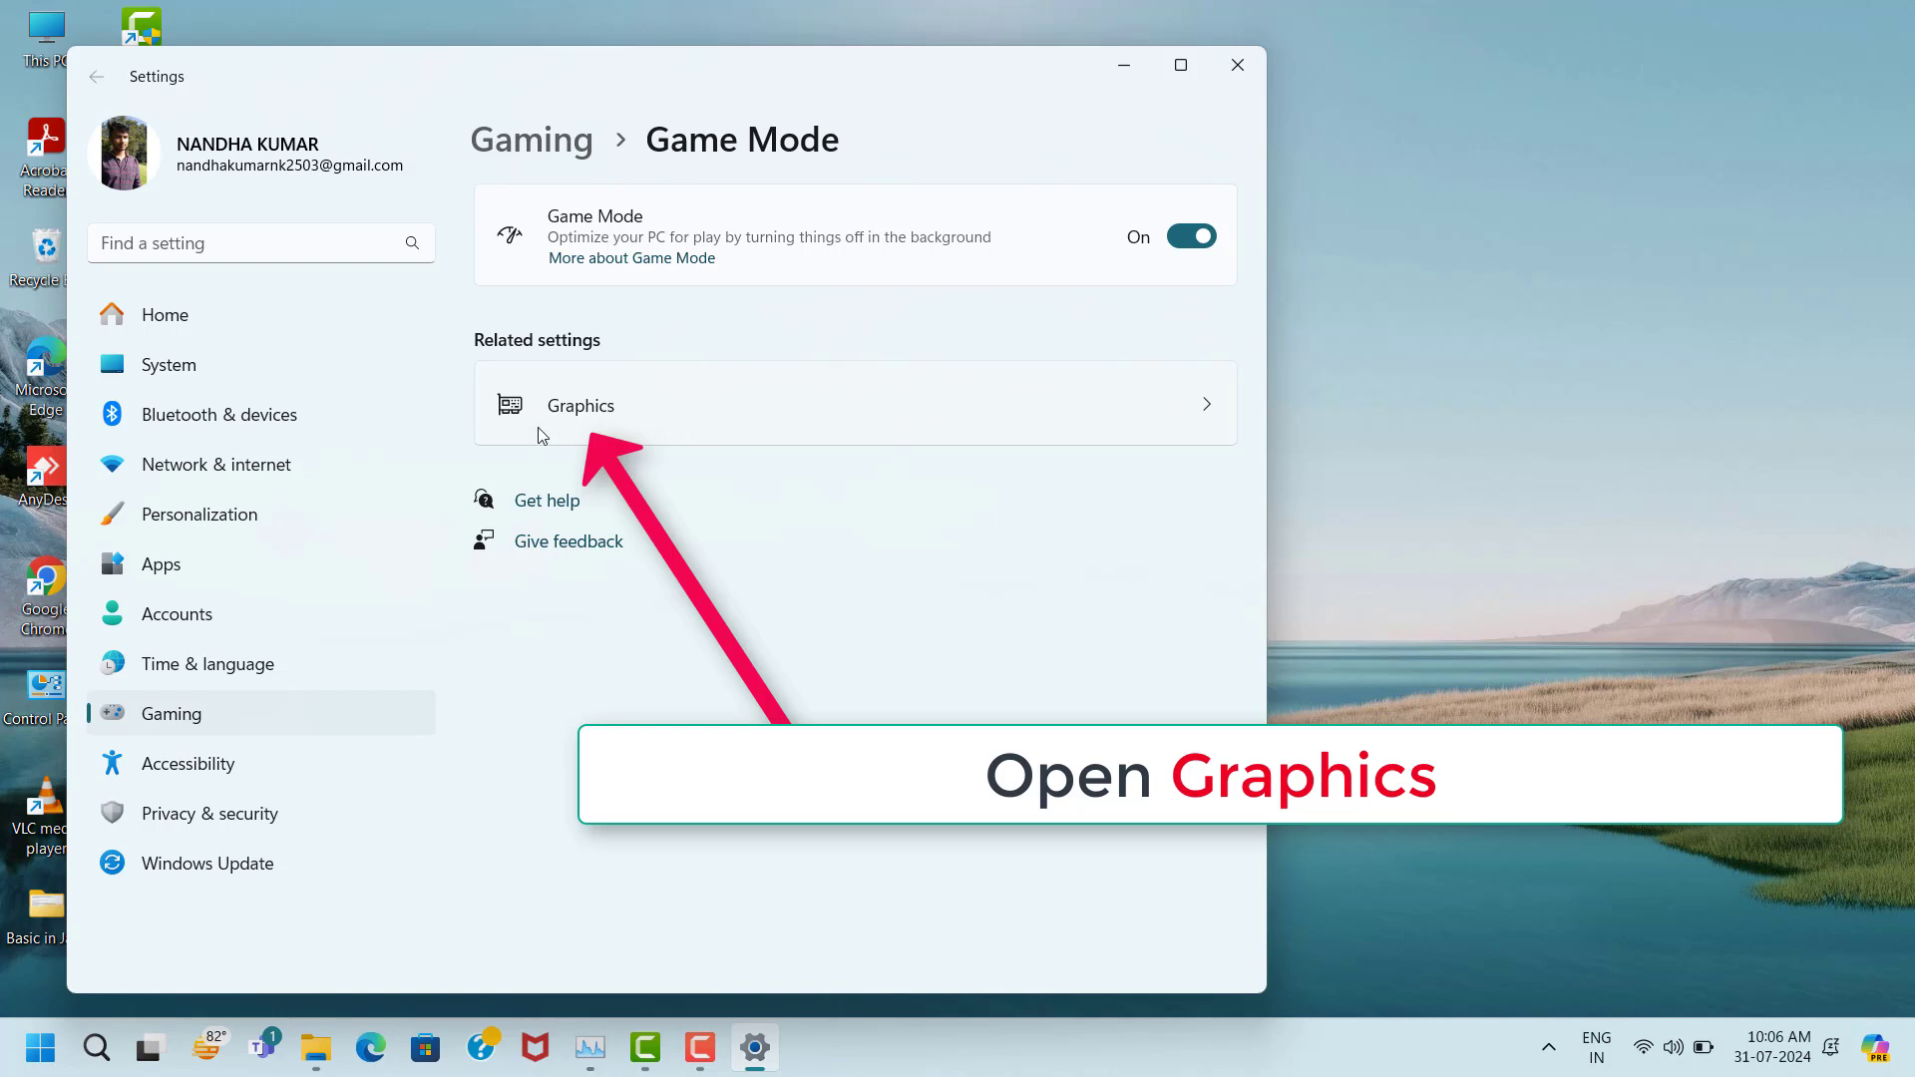
# Turn on Optimizations for windowed games in the default graphics settings and close Settings
pyautogui.click(718, 429)
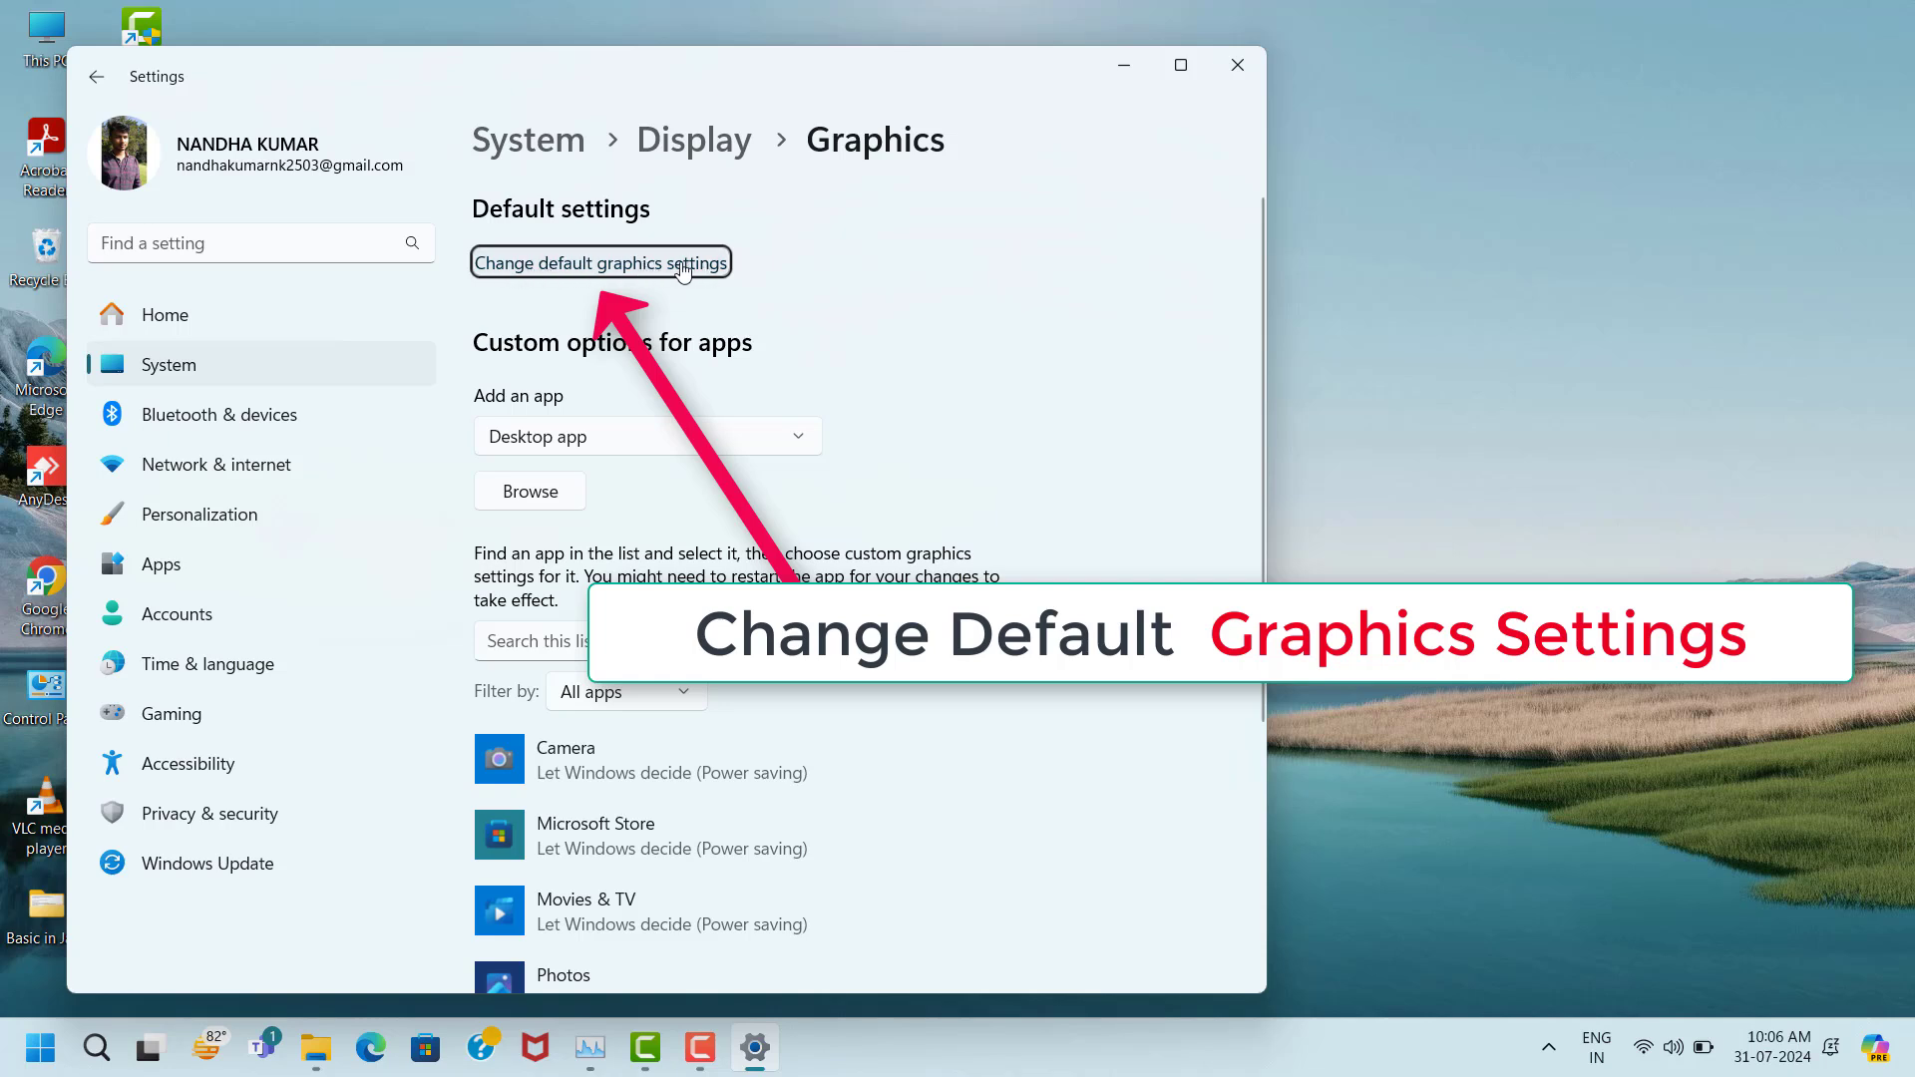
pyautogui.click(602, 264)
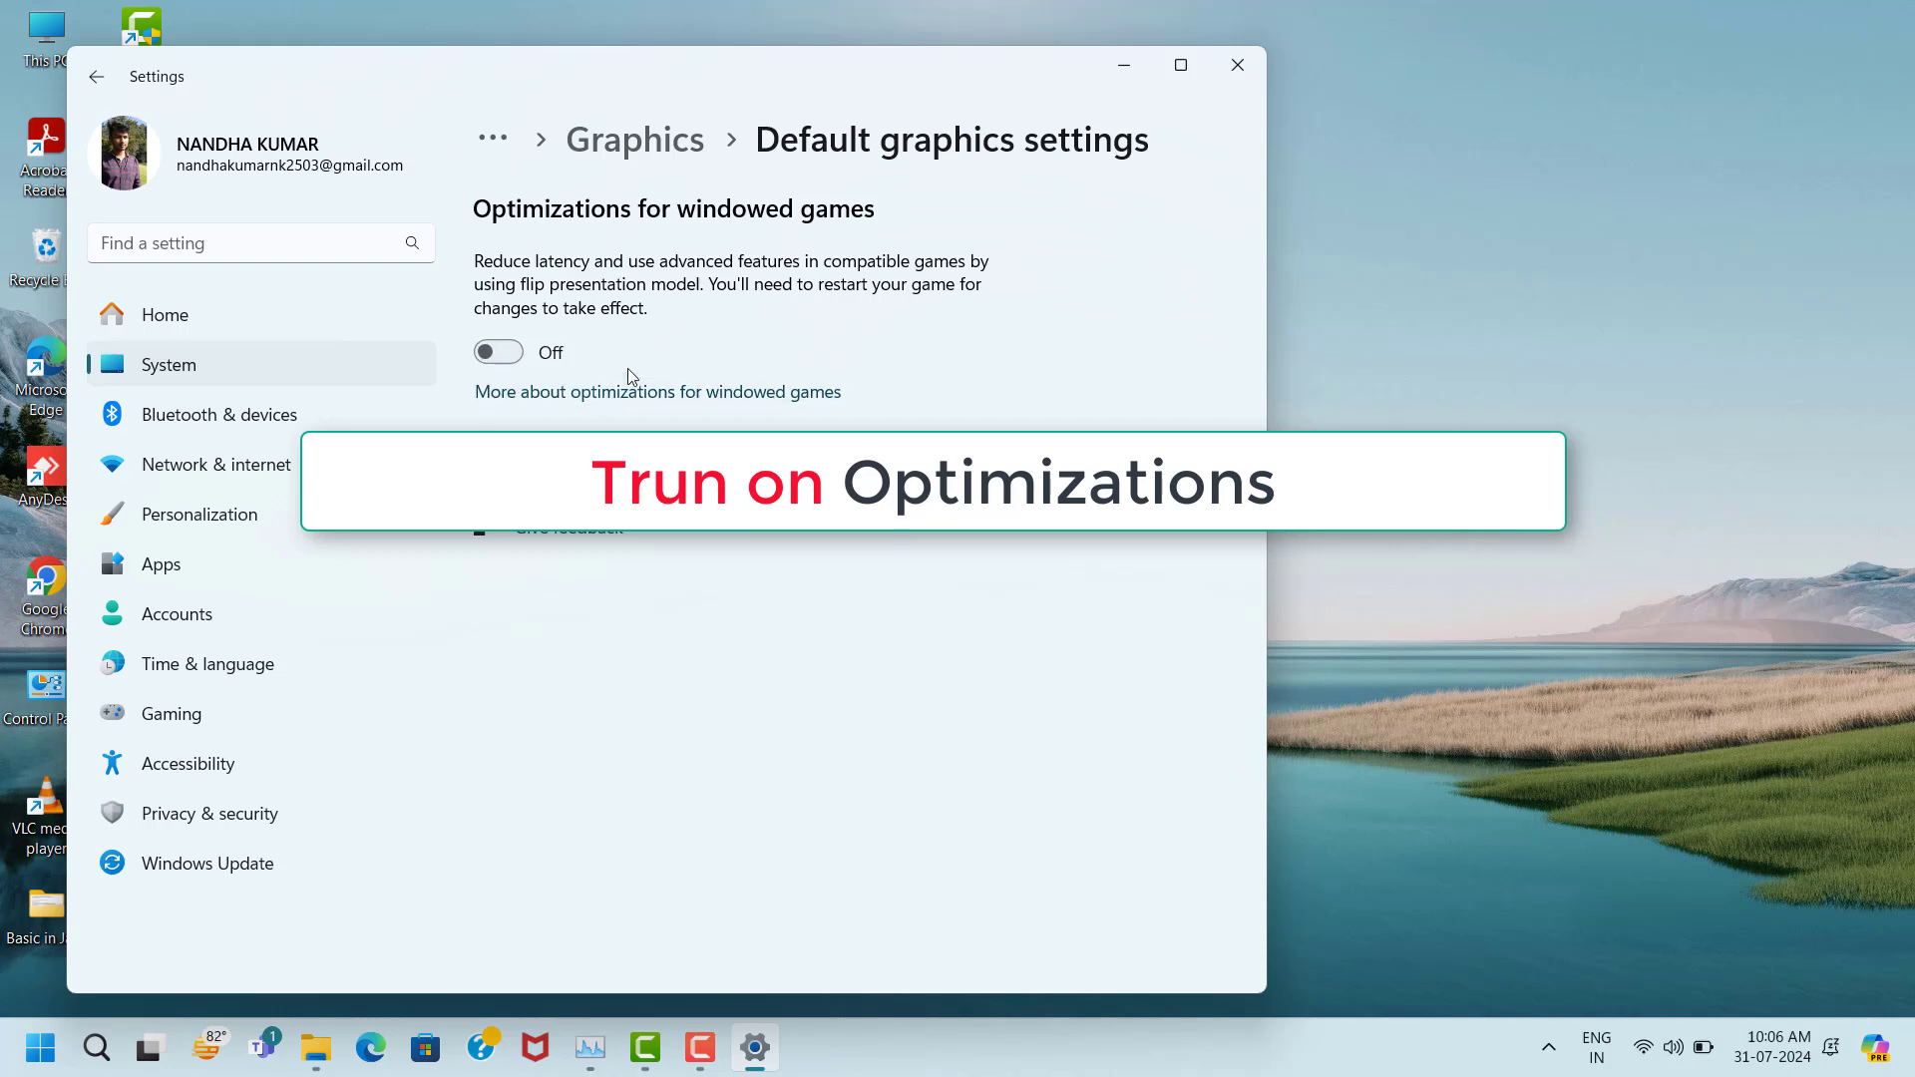
pyautogui.click(515, 355)
pyautogui.click(1236, 64)
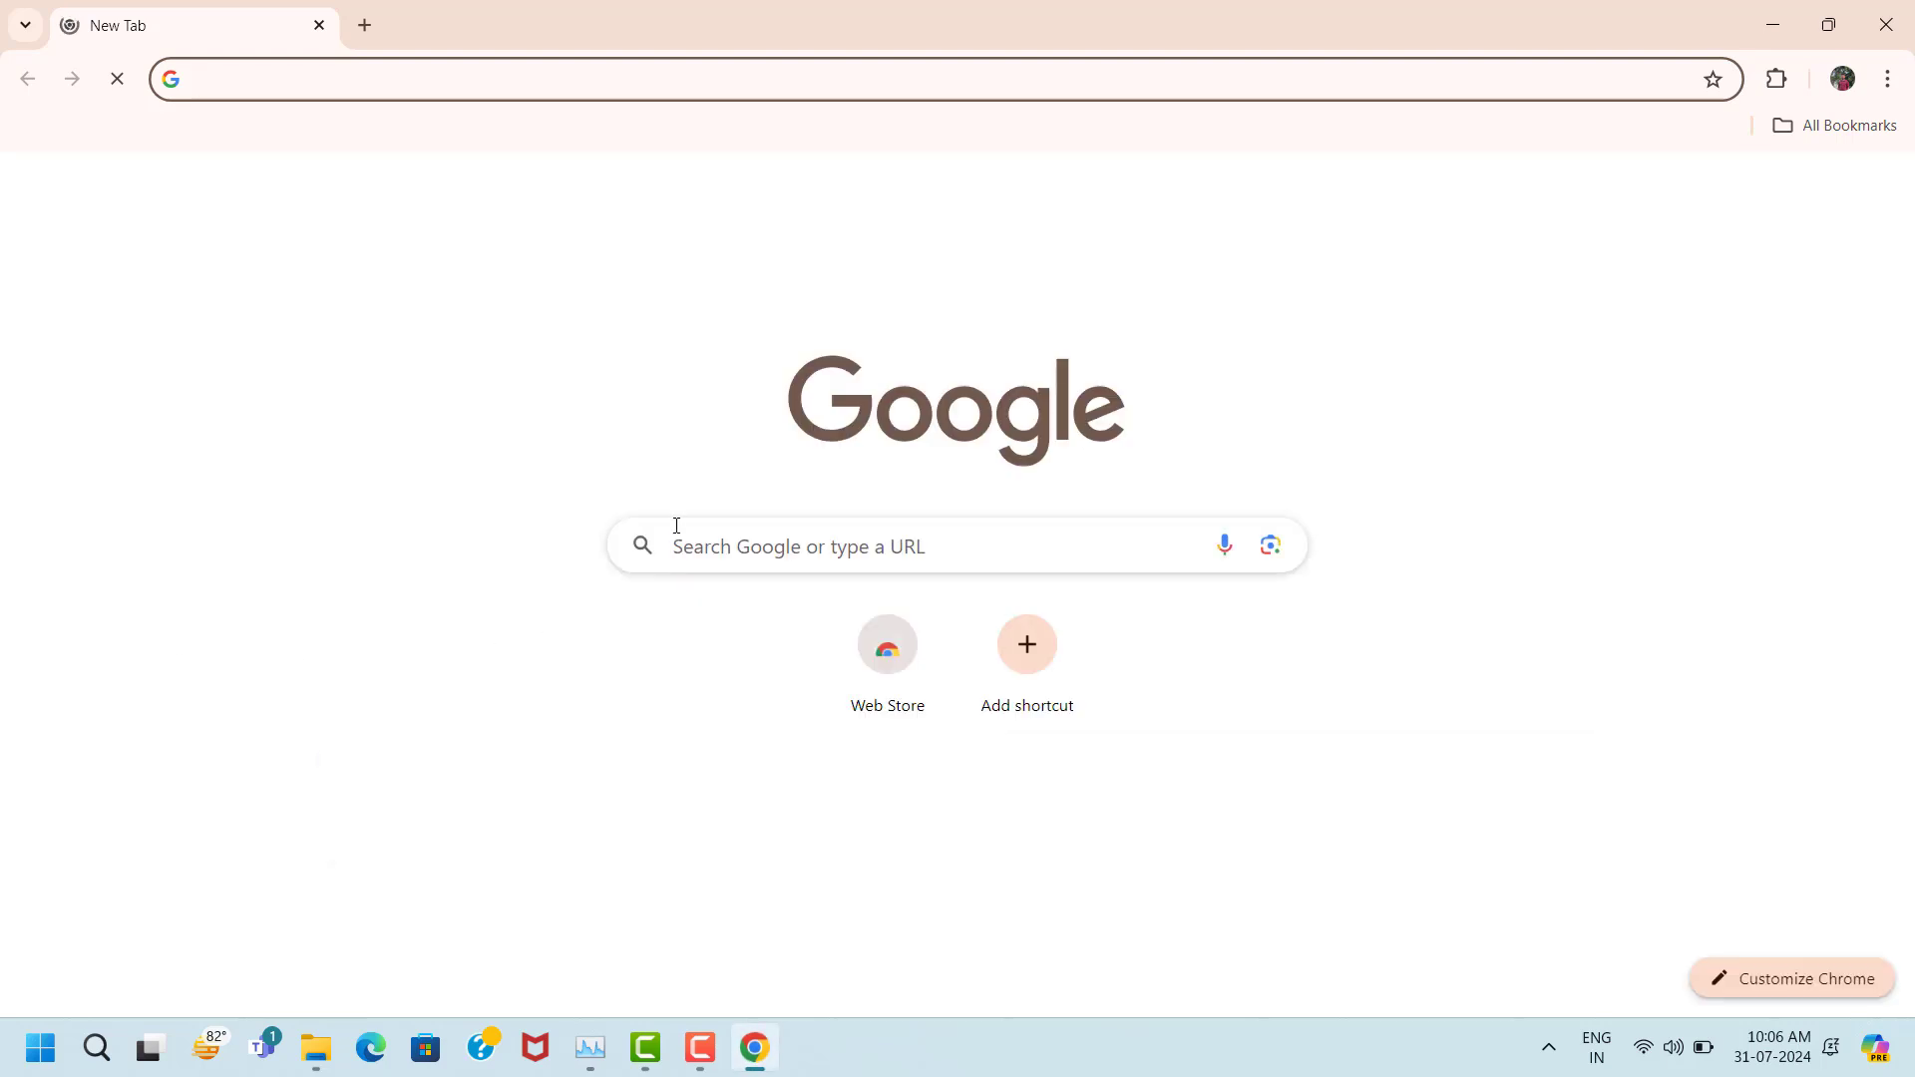
# In Chrome, search Google for "directx setup" and download the DirectX End-User Runtime Web Installer from Microsoft's page
pyautogui.click(684, 541)
pyautogui.write('di')
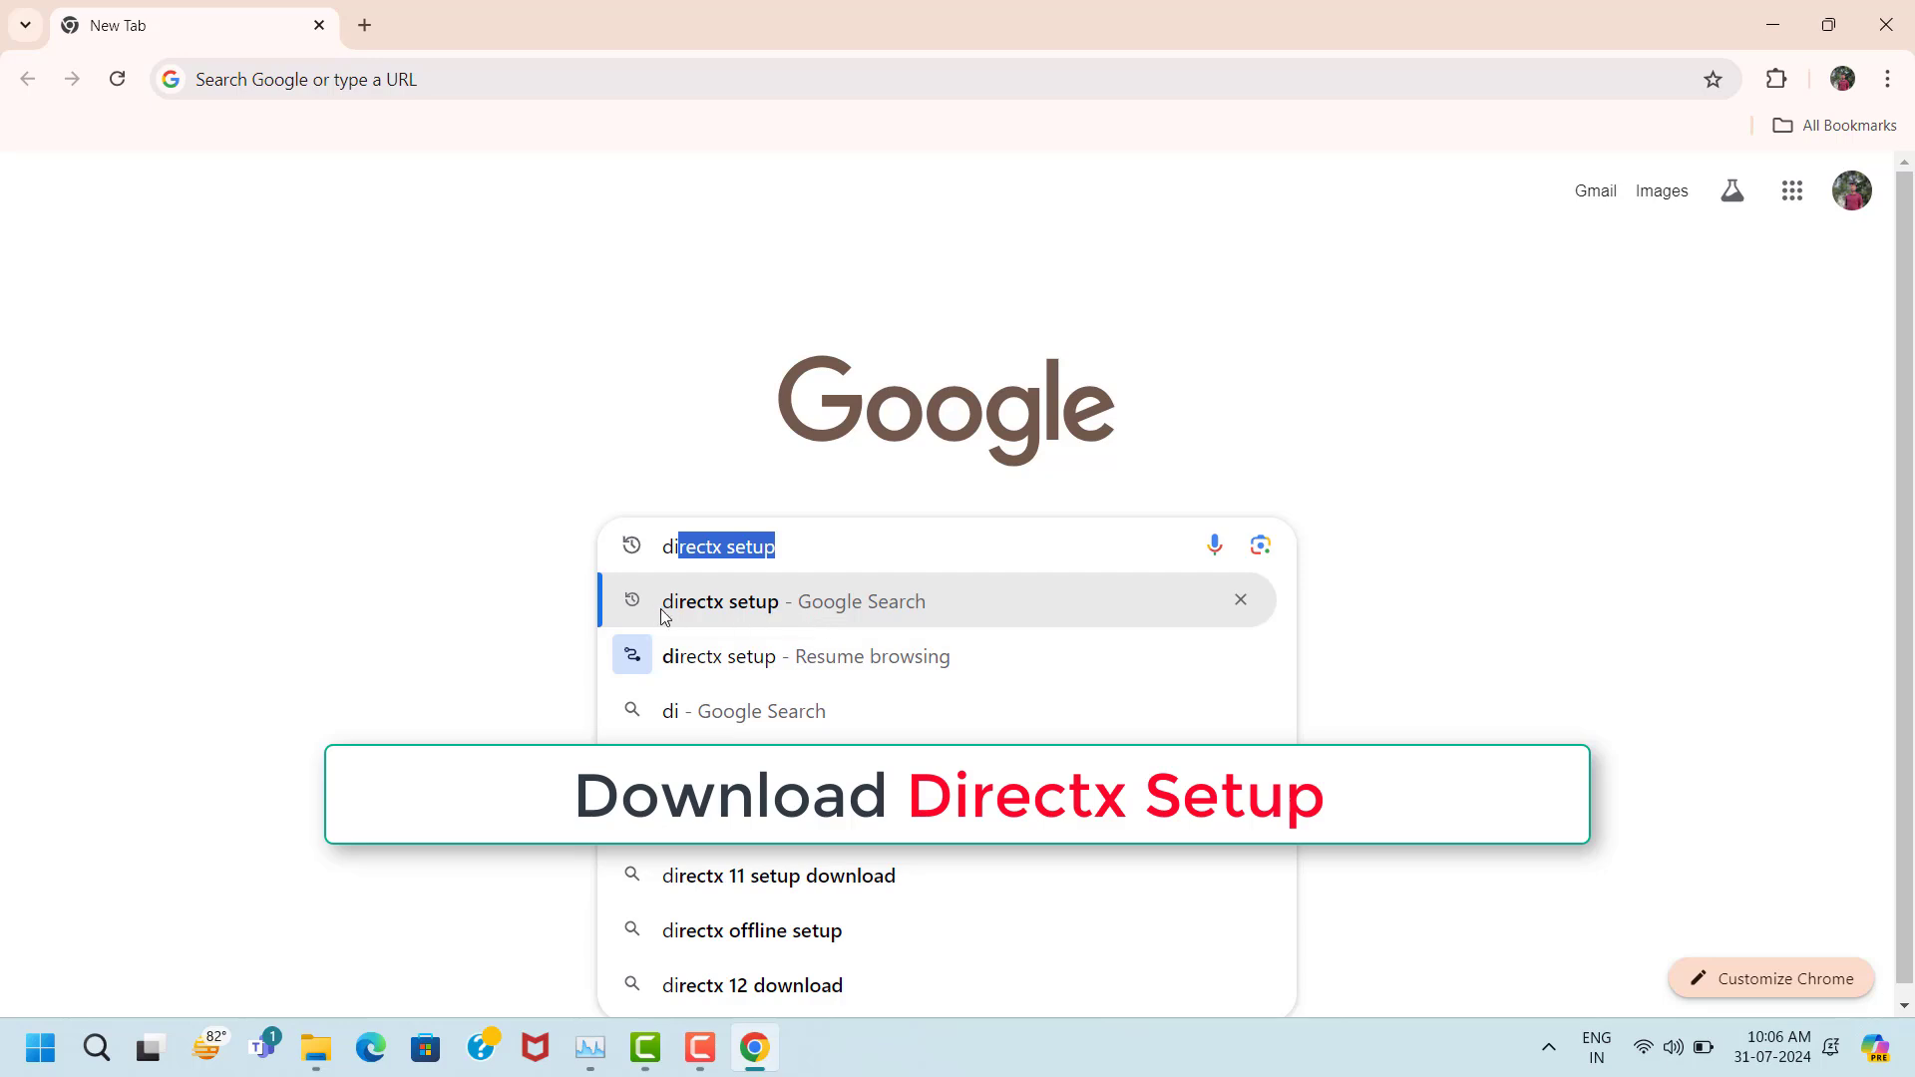
pyautogui.click(747, 618)
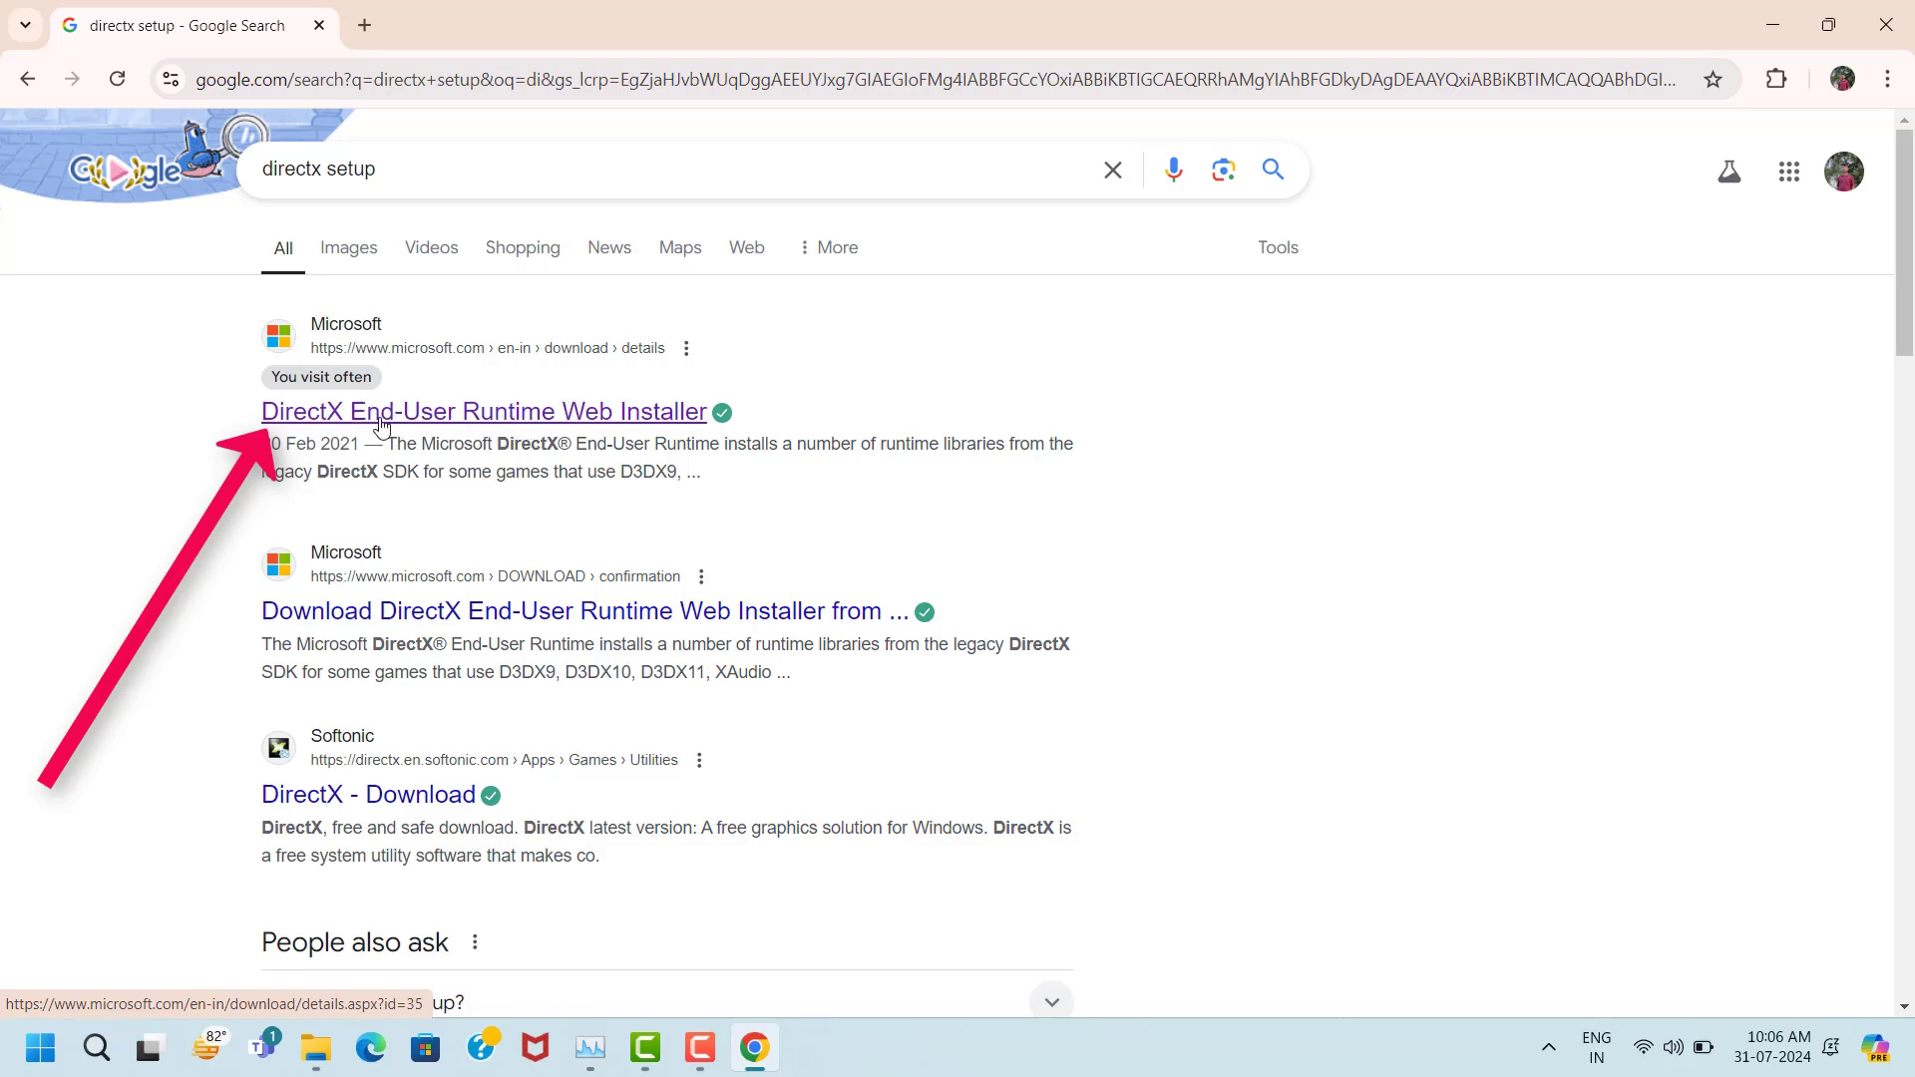
pyautogui.click(487, 420)
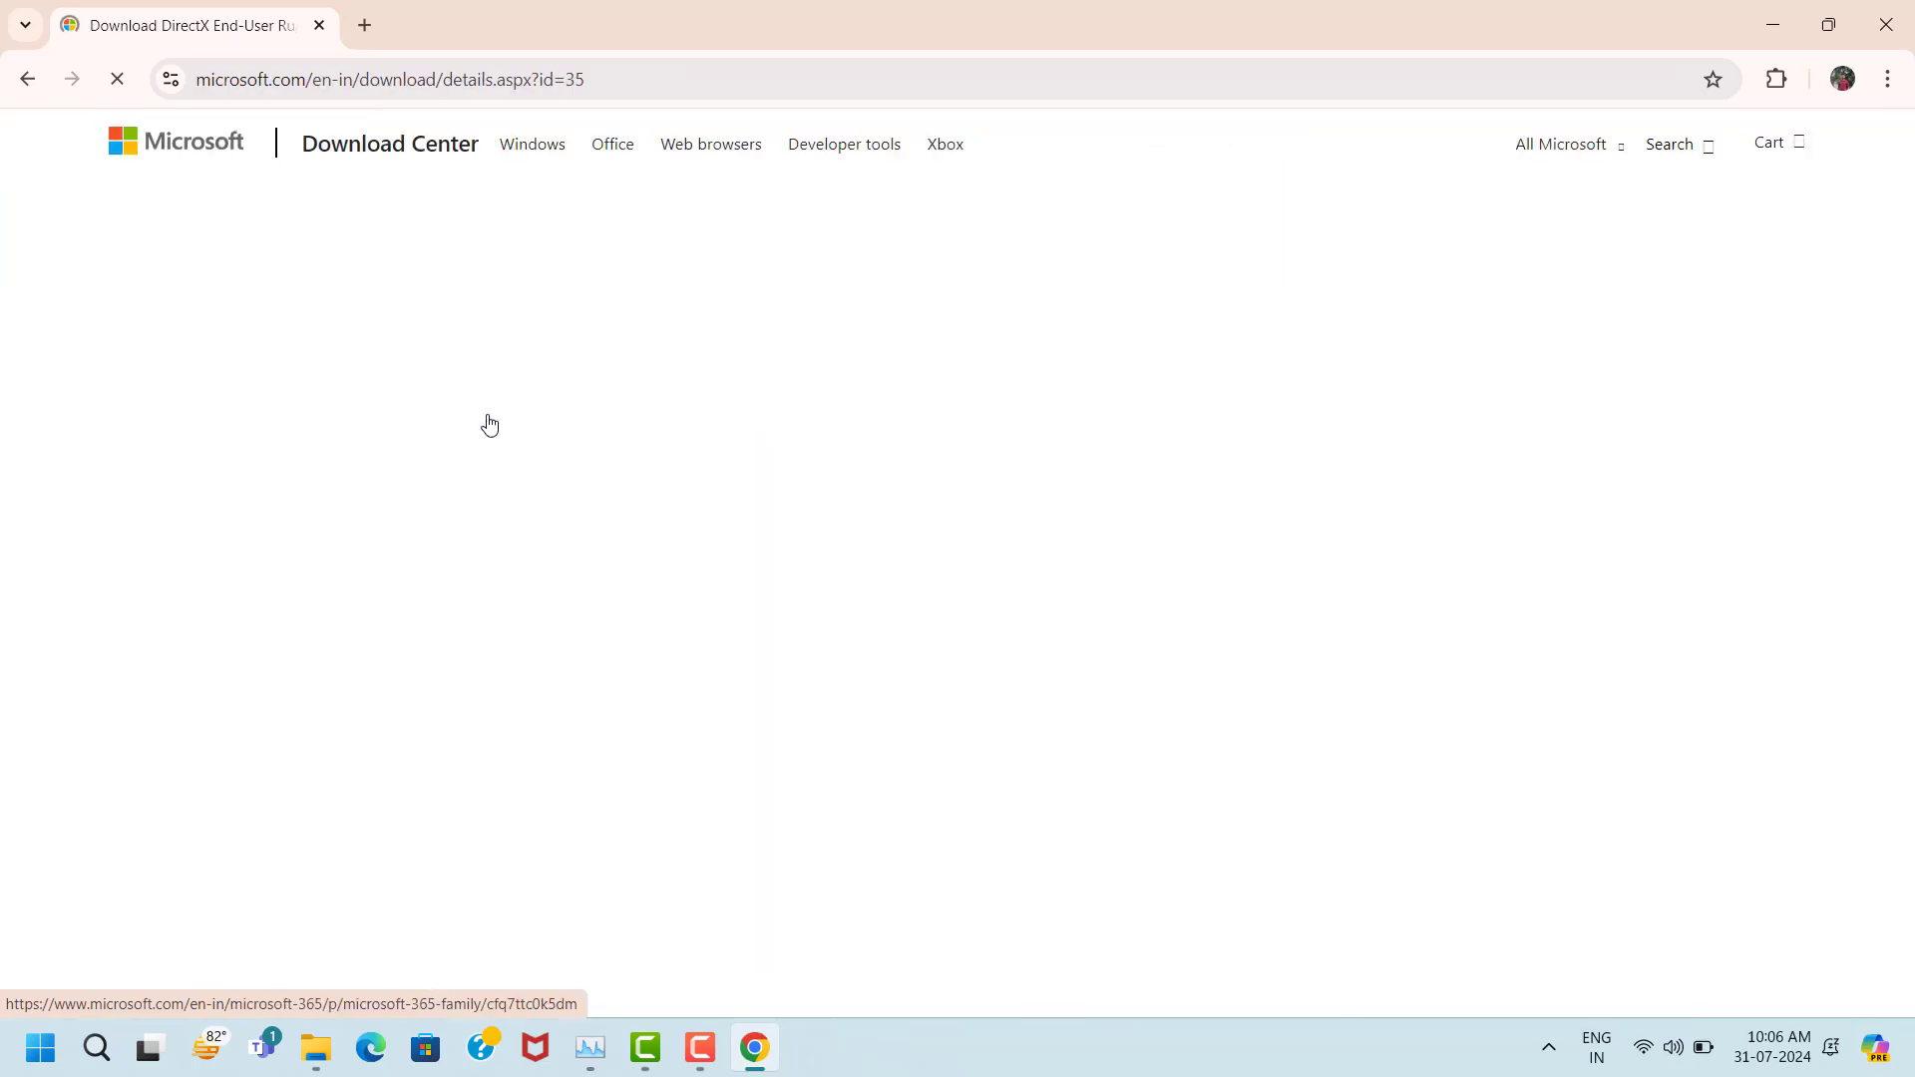
pyautogui.scroll(-5, 1097, 449)
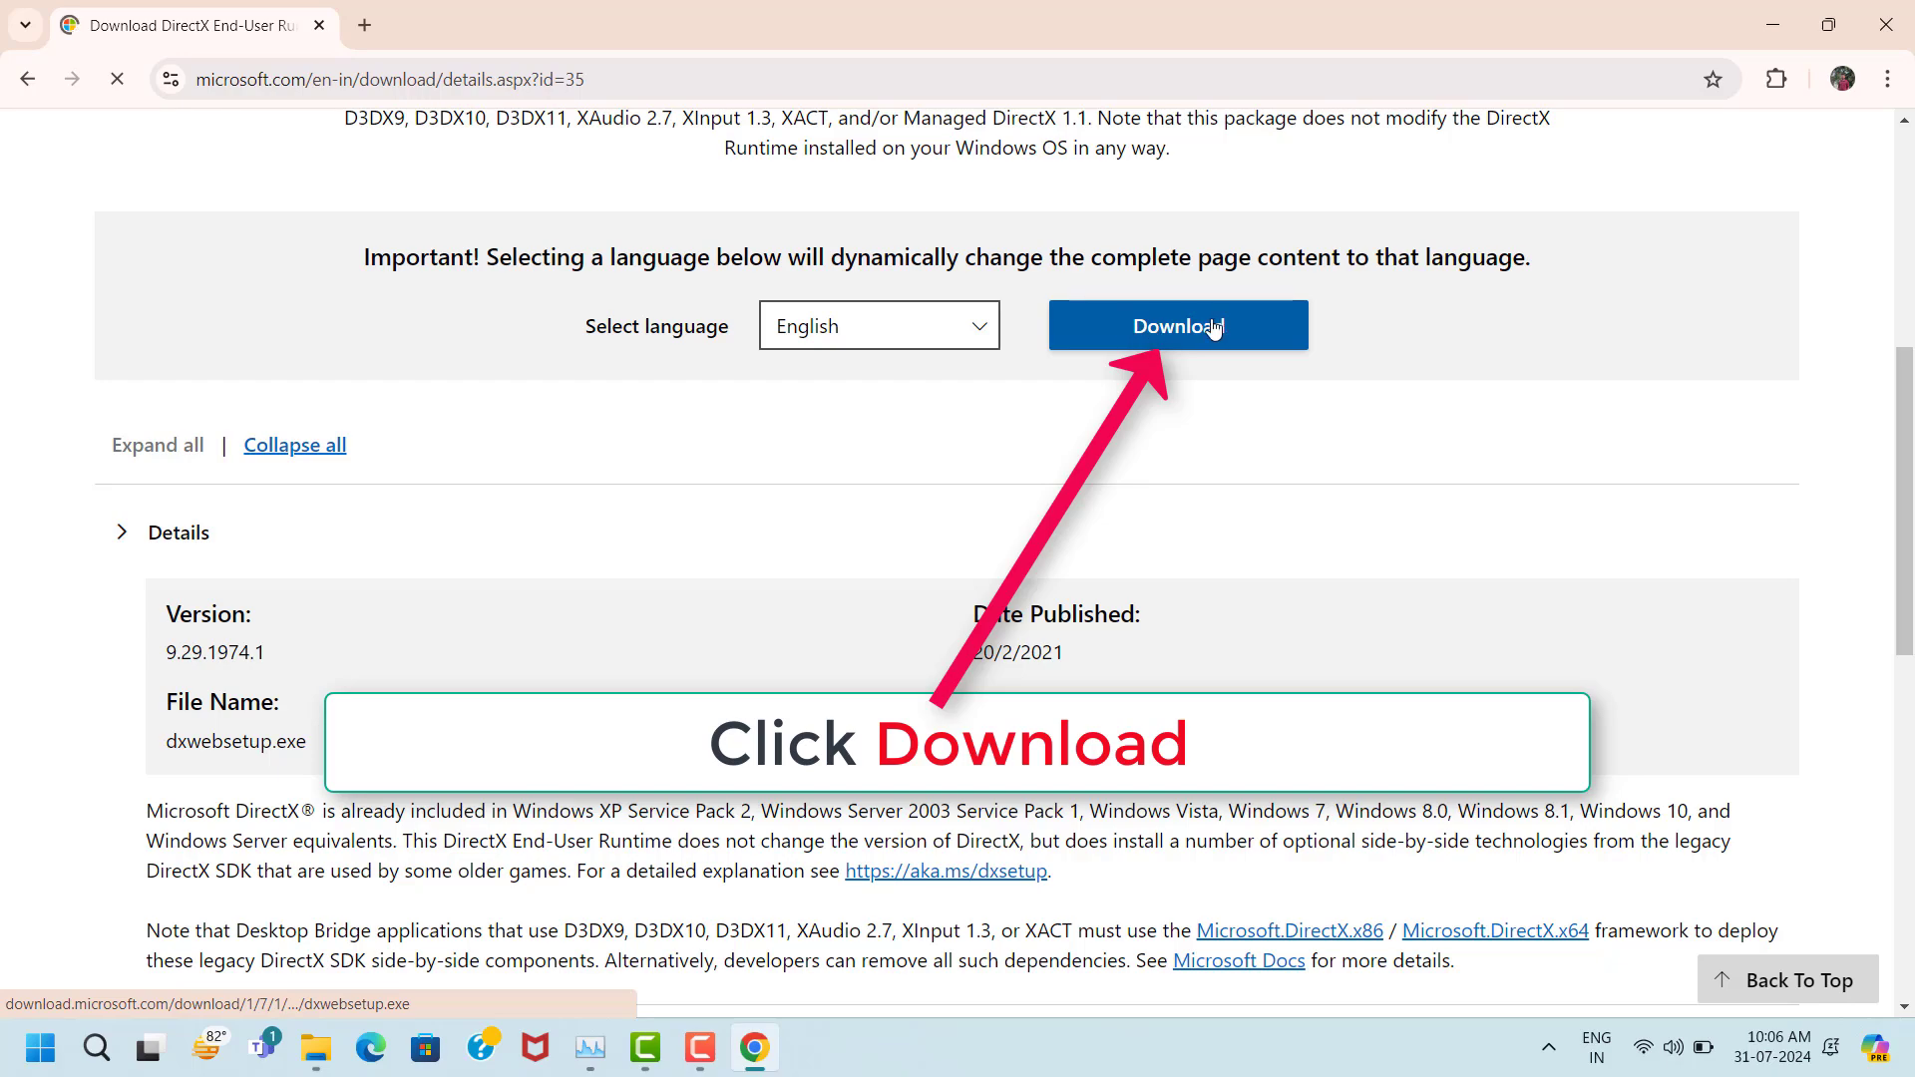
pyautogui.click(1197, 329)
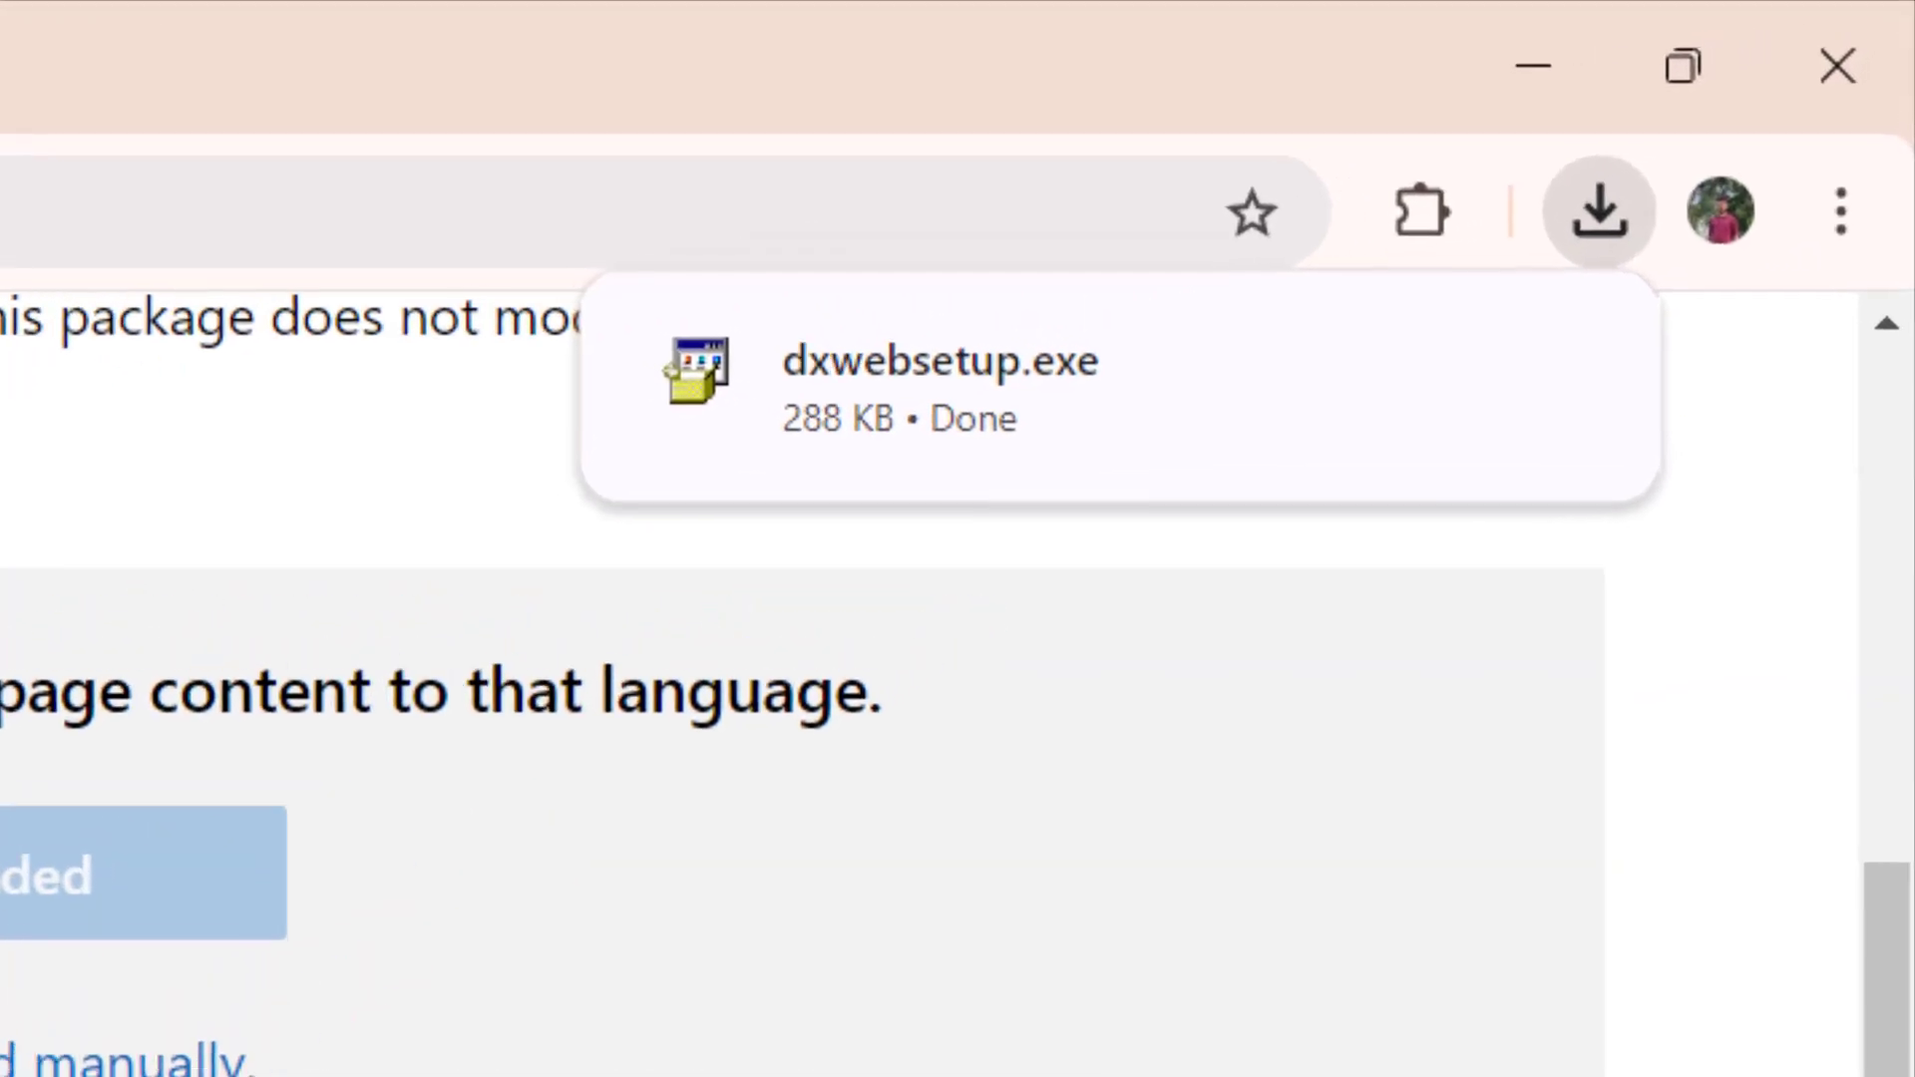
# Run the downloaded dxwebsetup.exe, accept the DirectX license agreement and continue through the setup wizard
pyautogui.moveTo(1703, 194)
pyautogui.click(1542, 363)
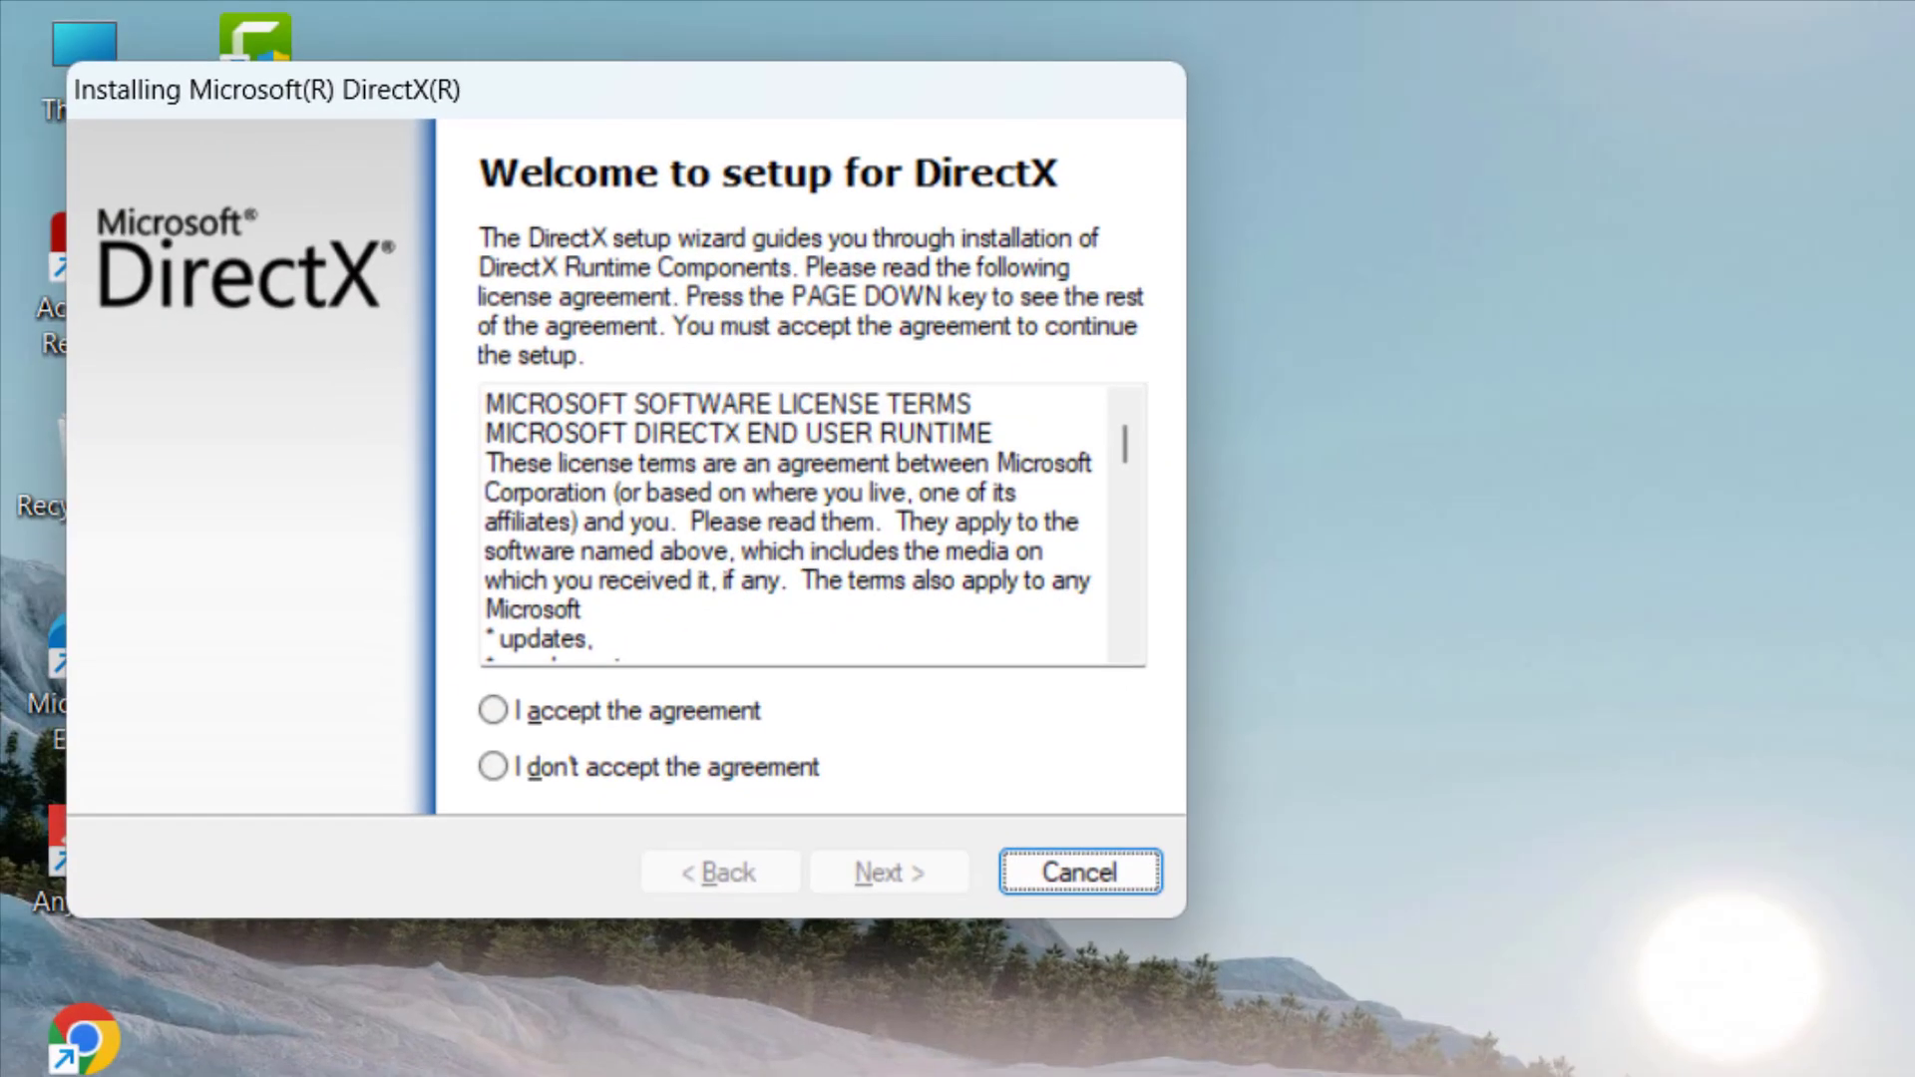
pyautogui.click(493, 710)
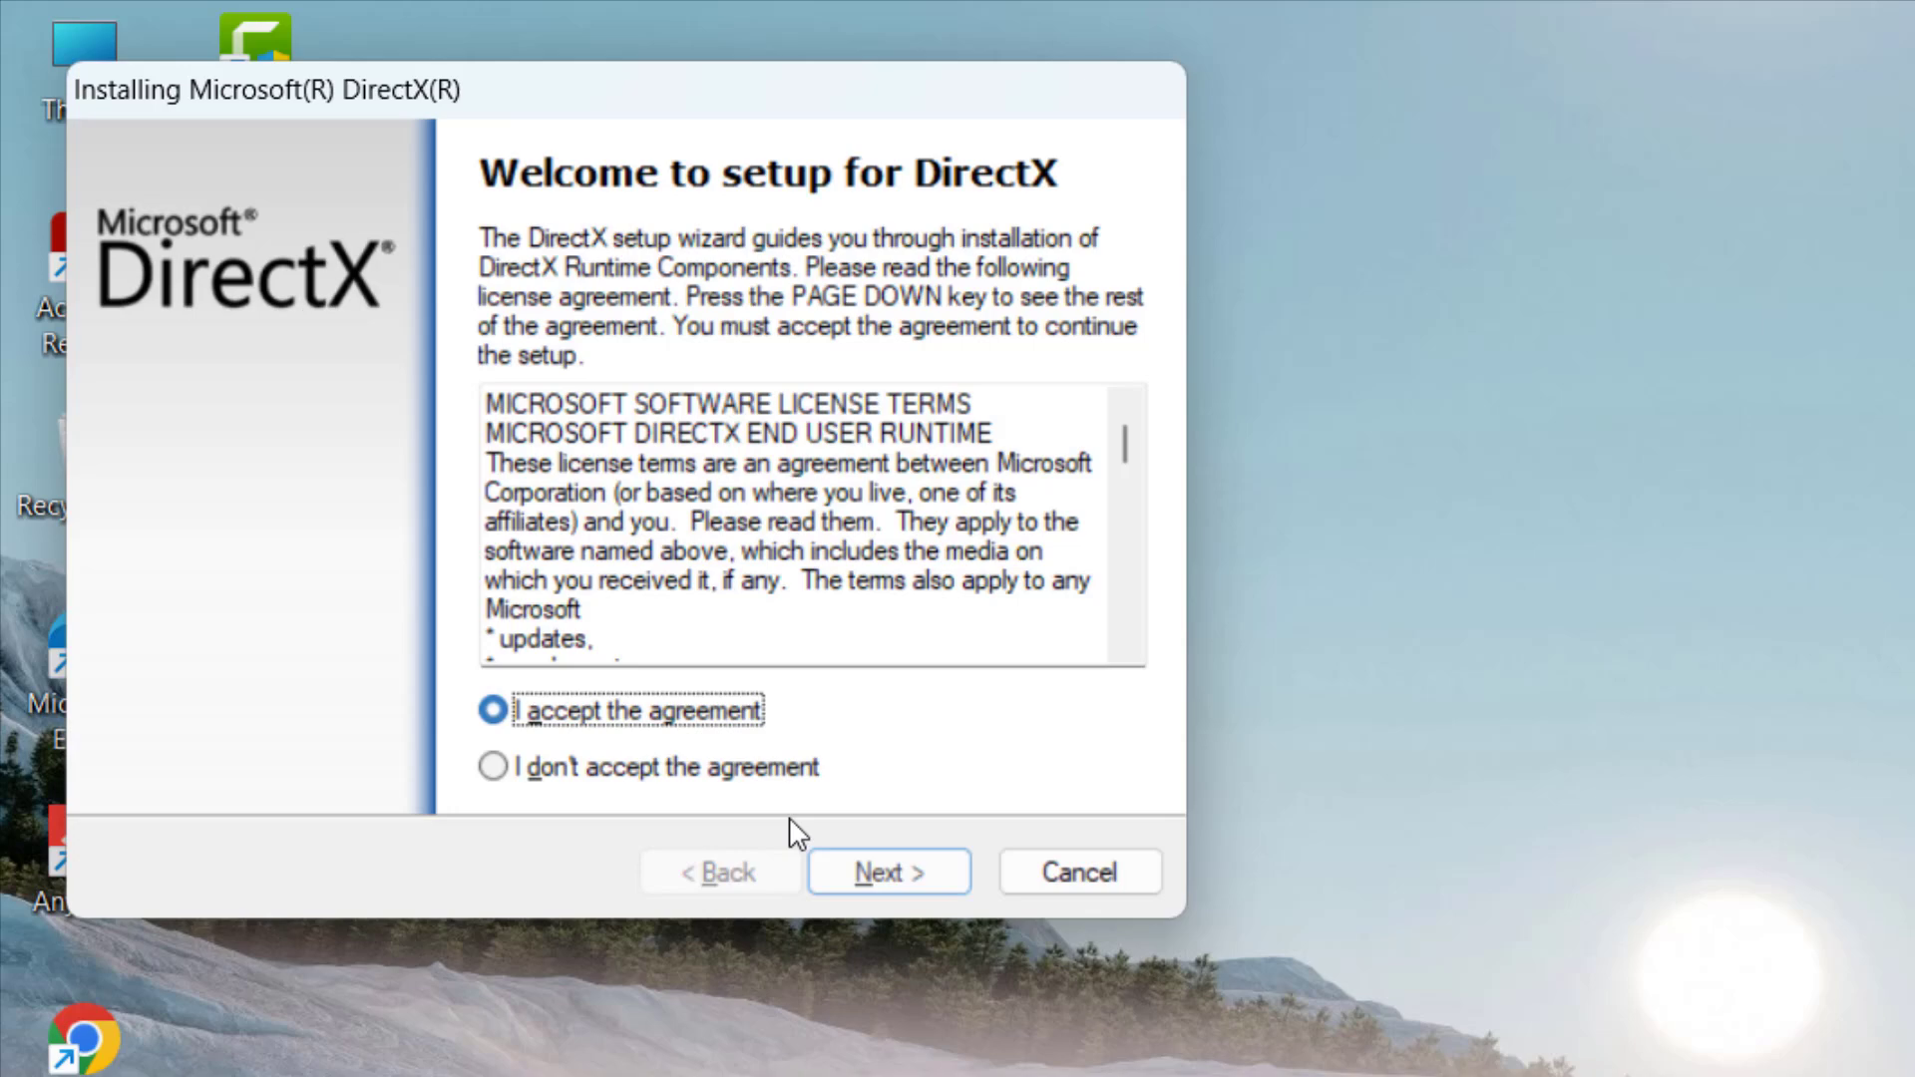
pyautogui.click(906, 874)
pyautogui.click(904, 868)
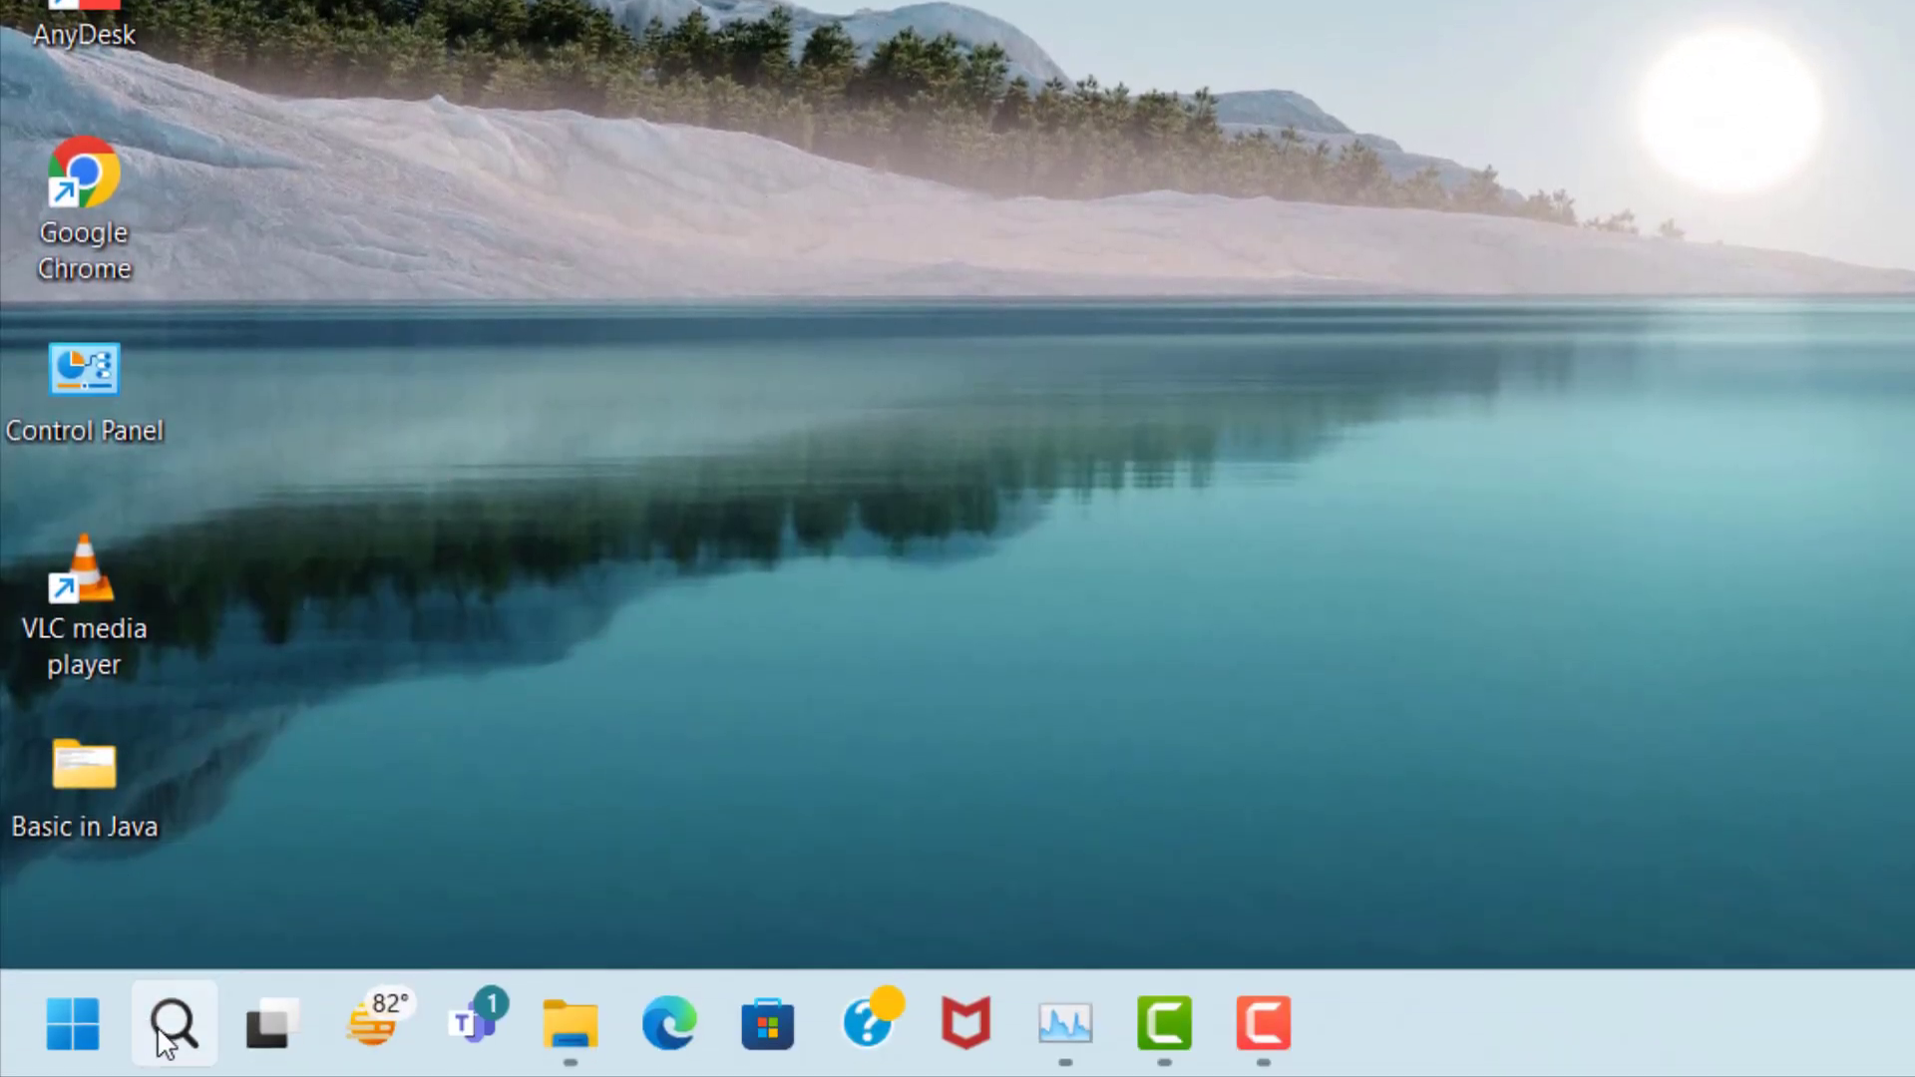
# Search Windows for "dev", open Device Manager, expand Display adapters and select the Intel(R) Iris(R) Xe Graphics adapter
pyautogui.click(164, 1043)
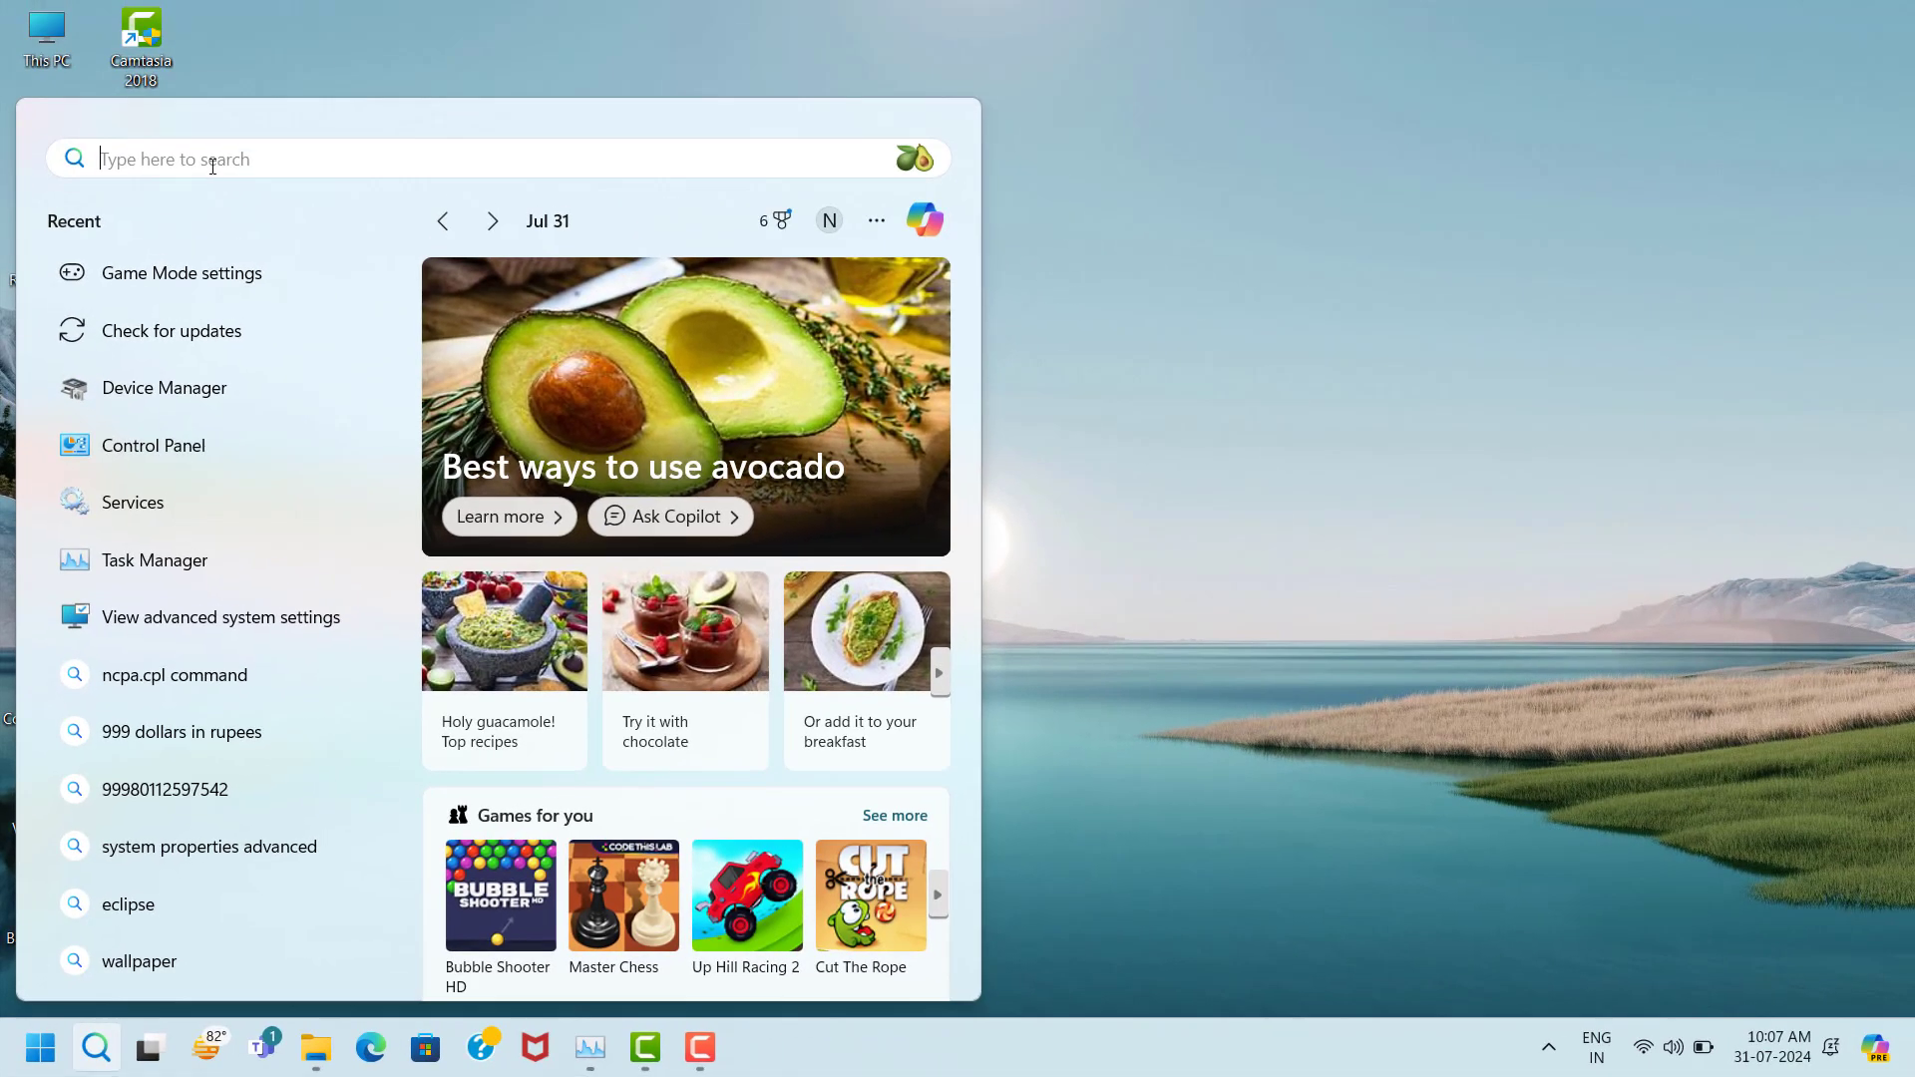
pyautogui.write('dev')
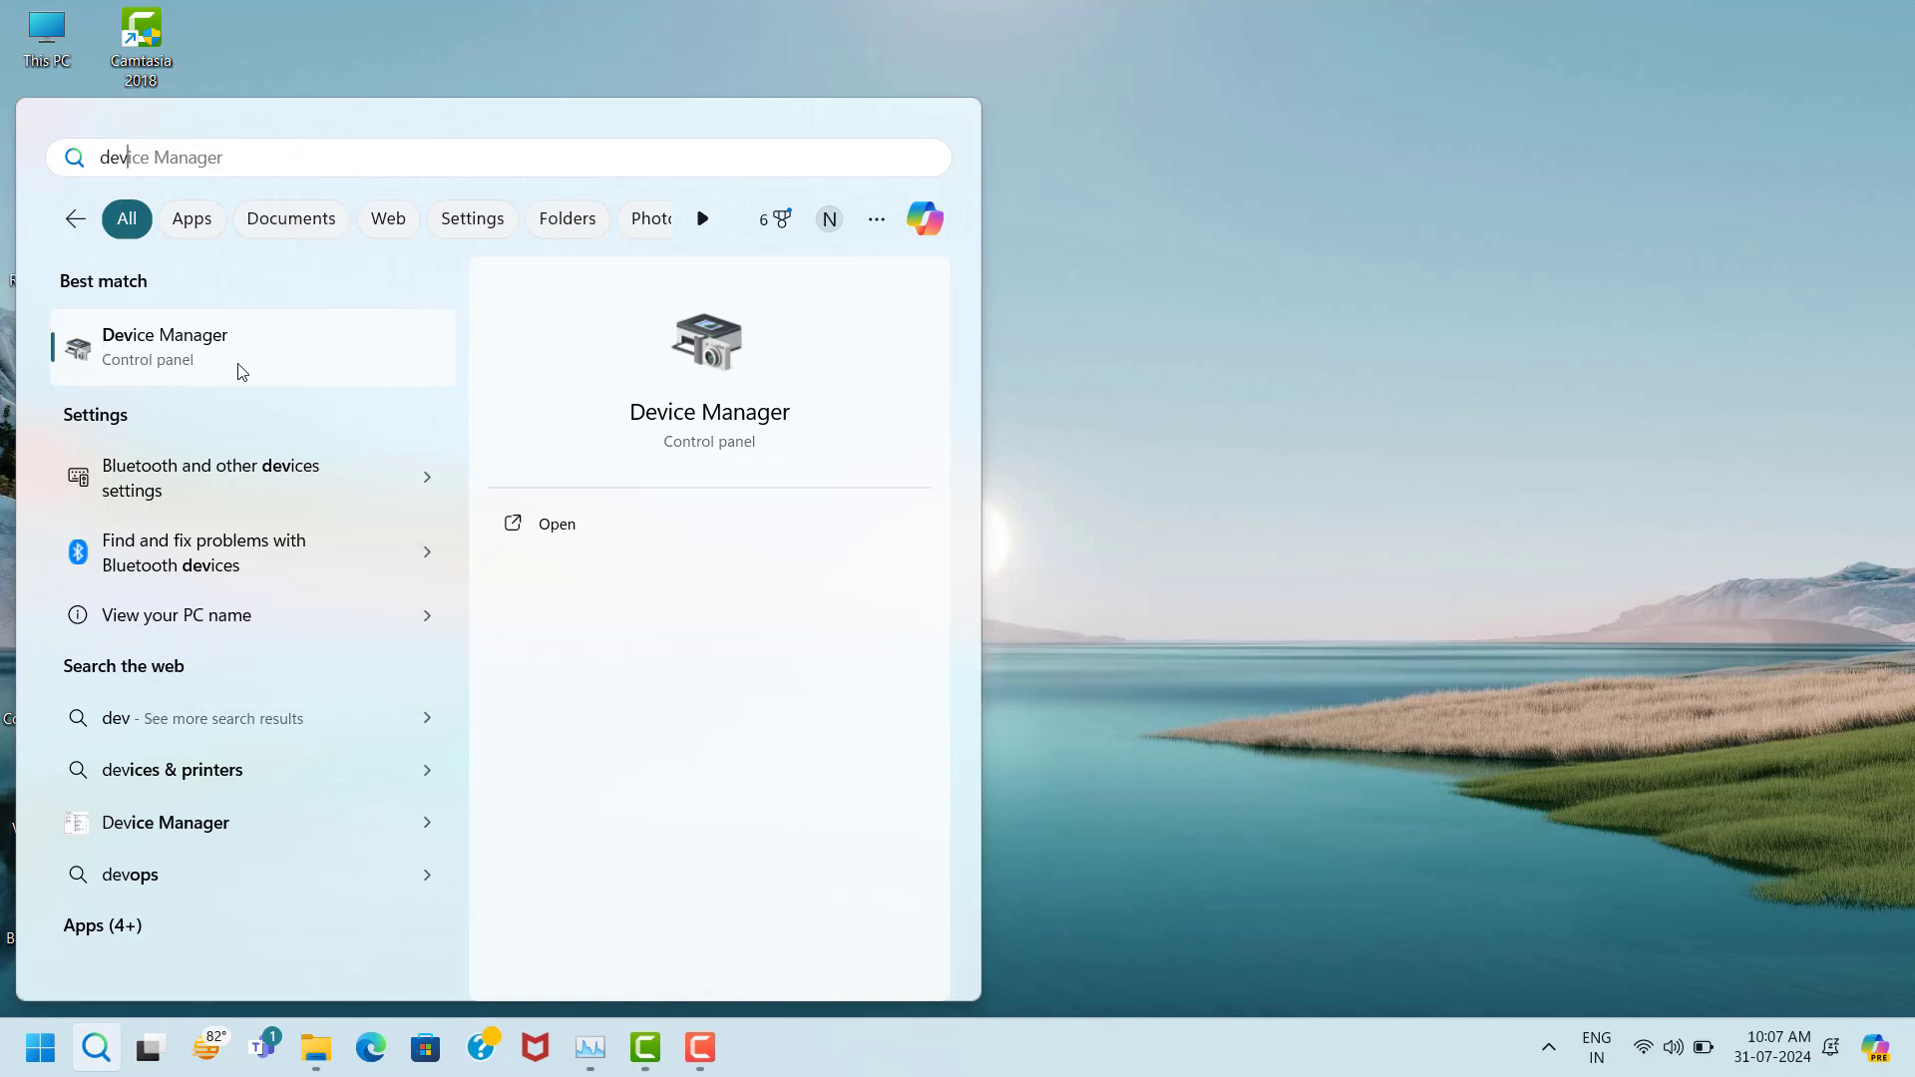
pyautogui.click(344, 351)
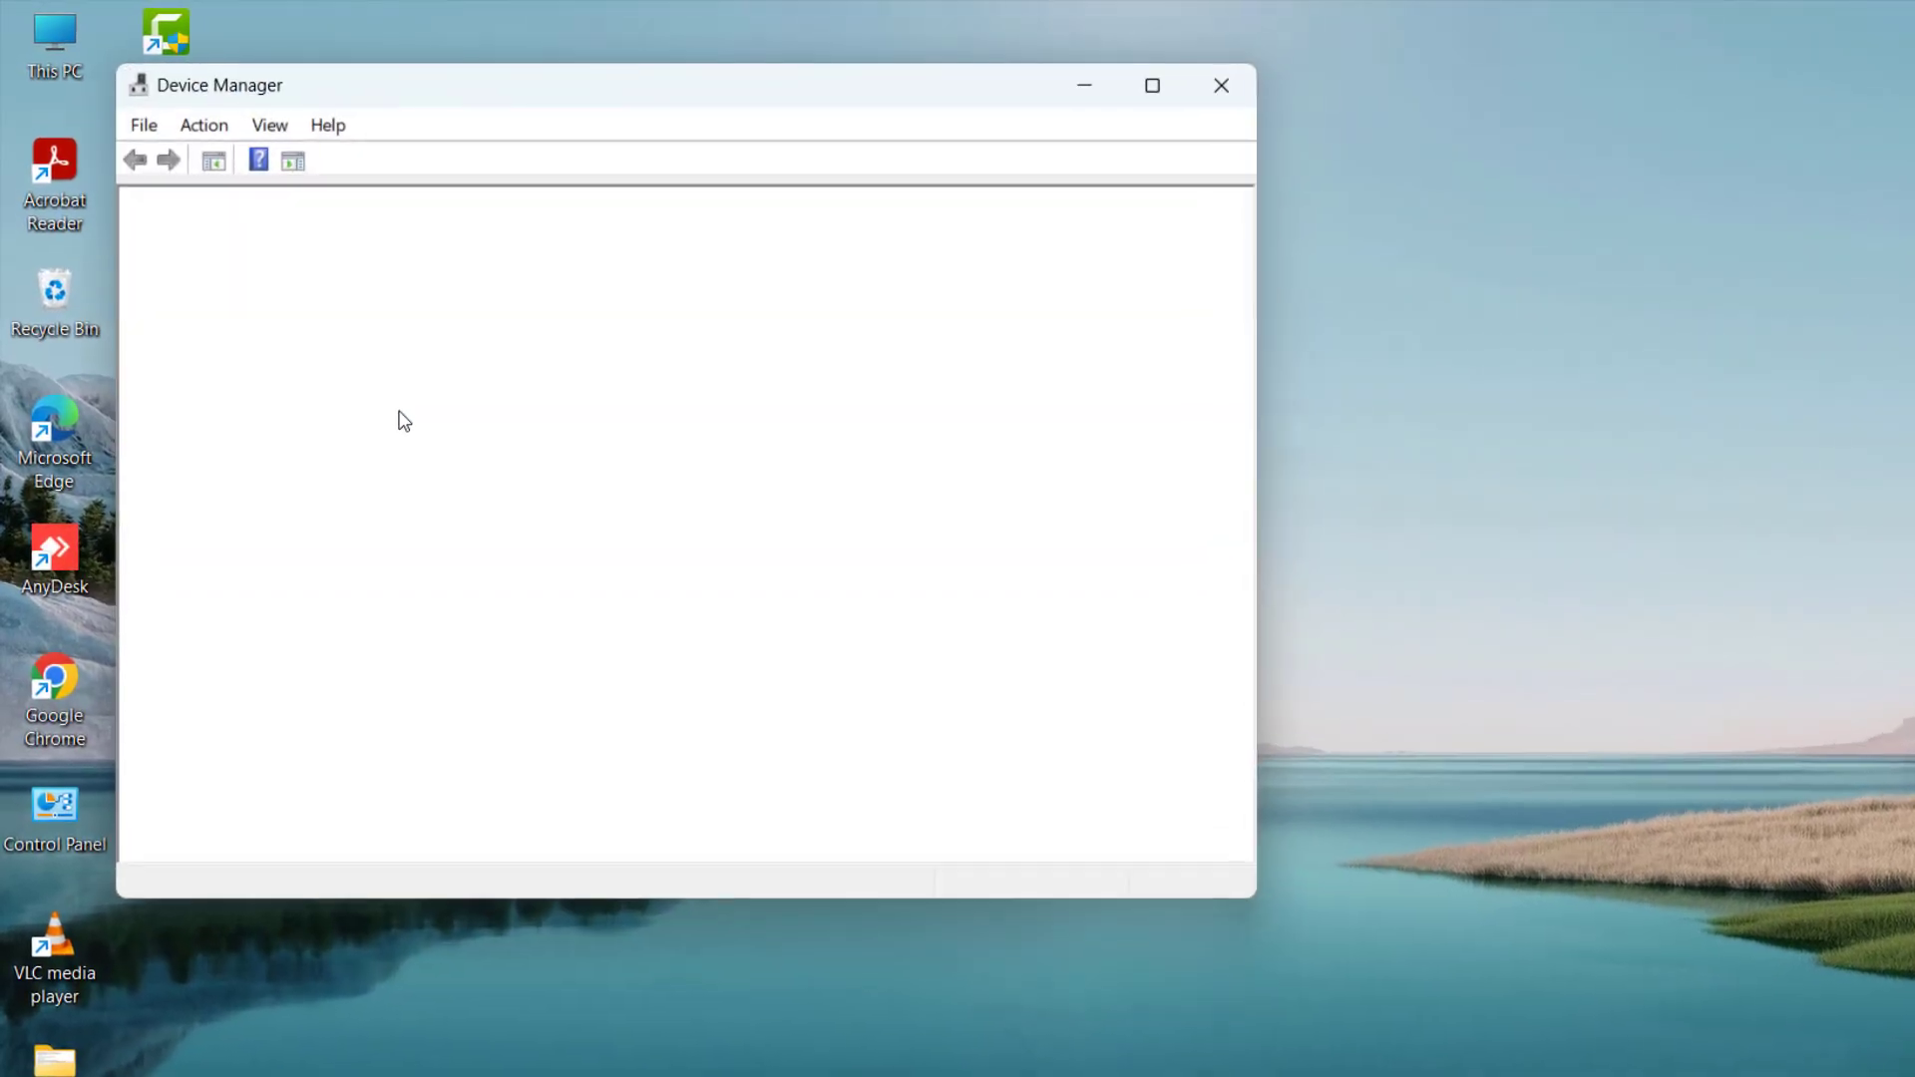
pyautogui.click(287, 449)
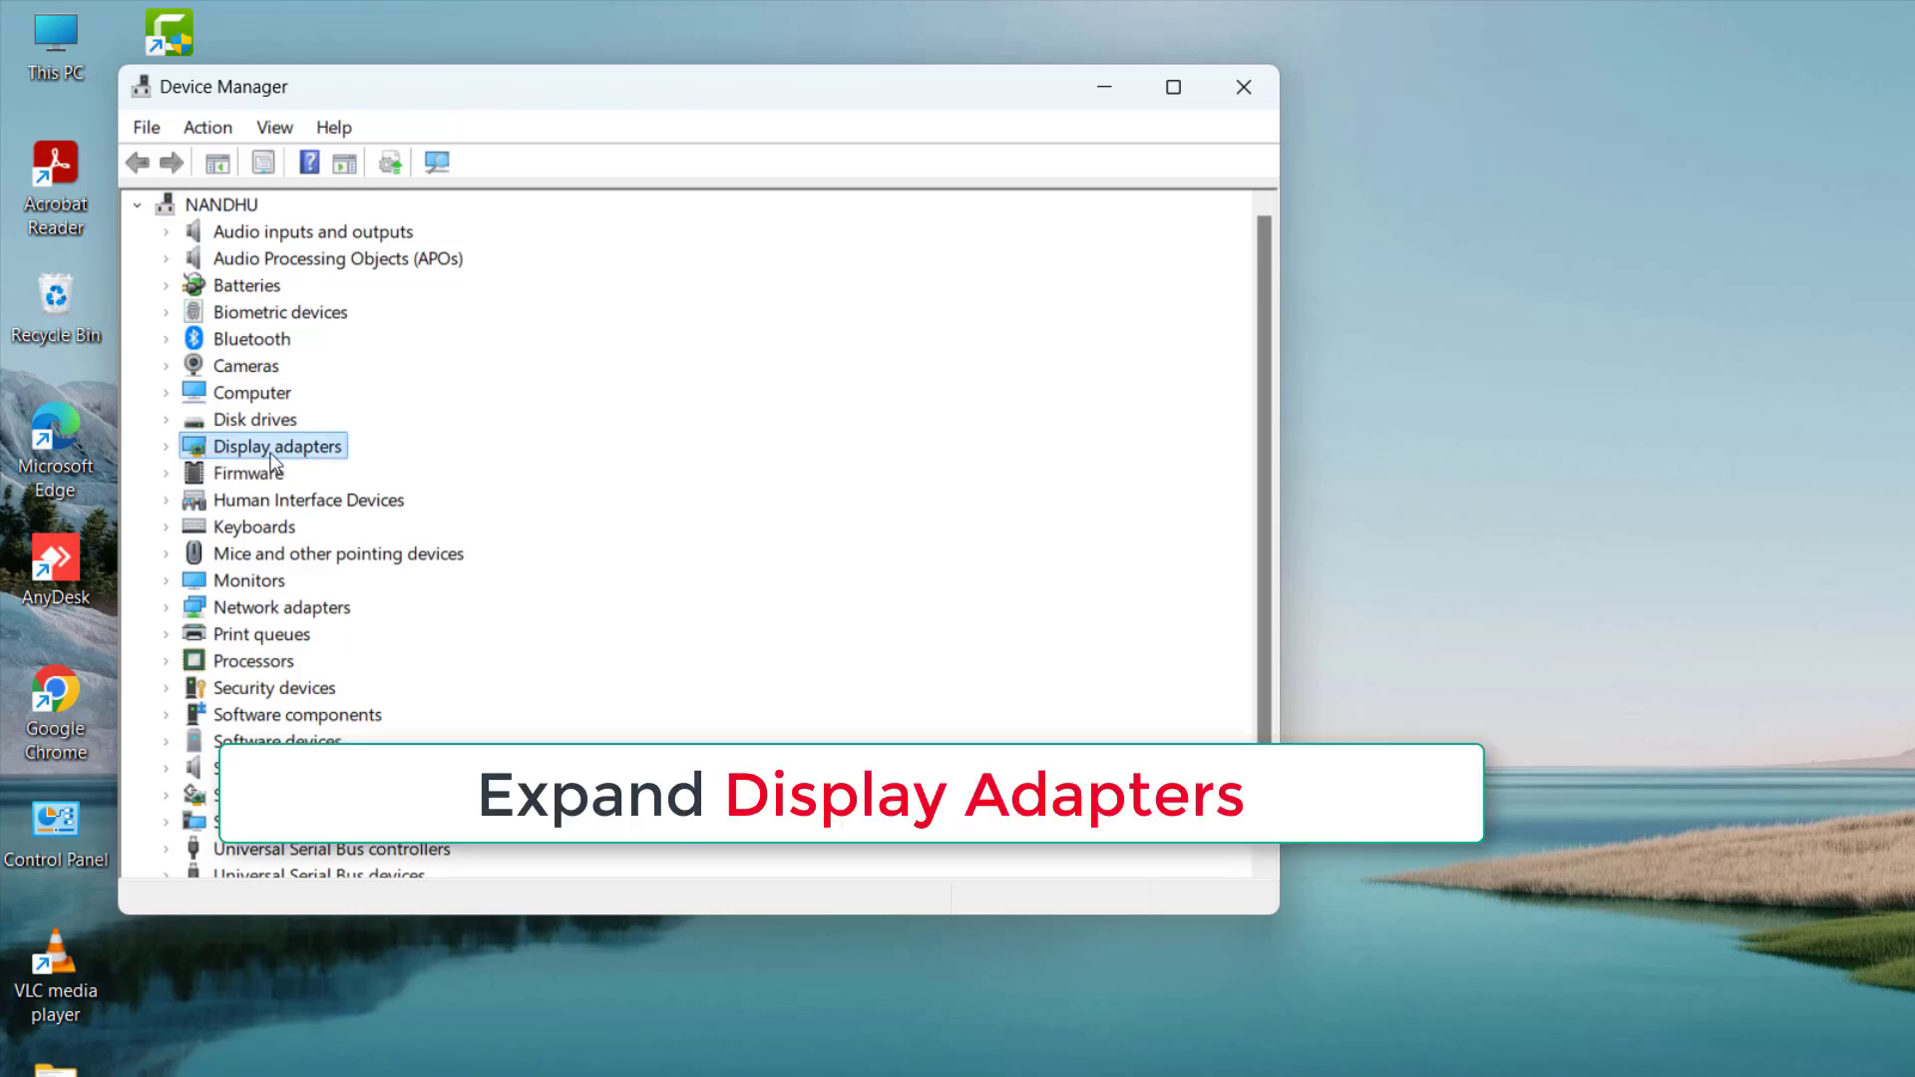
pyautogui.click(172, 450)
pyautogui.click(312, 472)
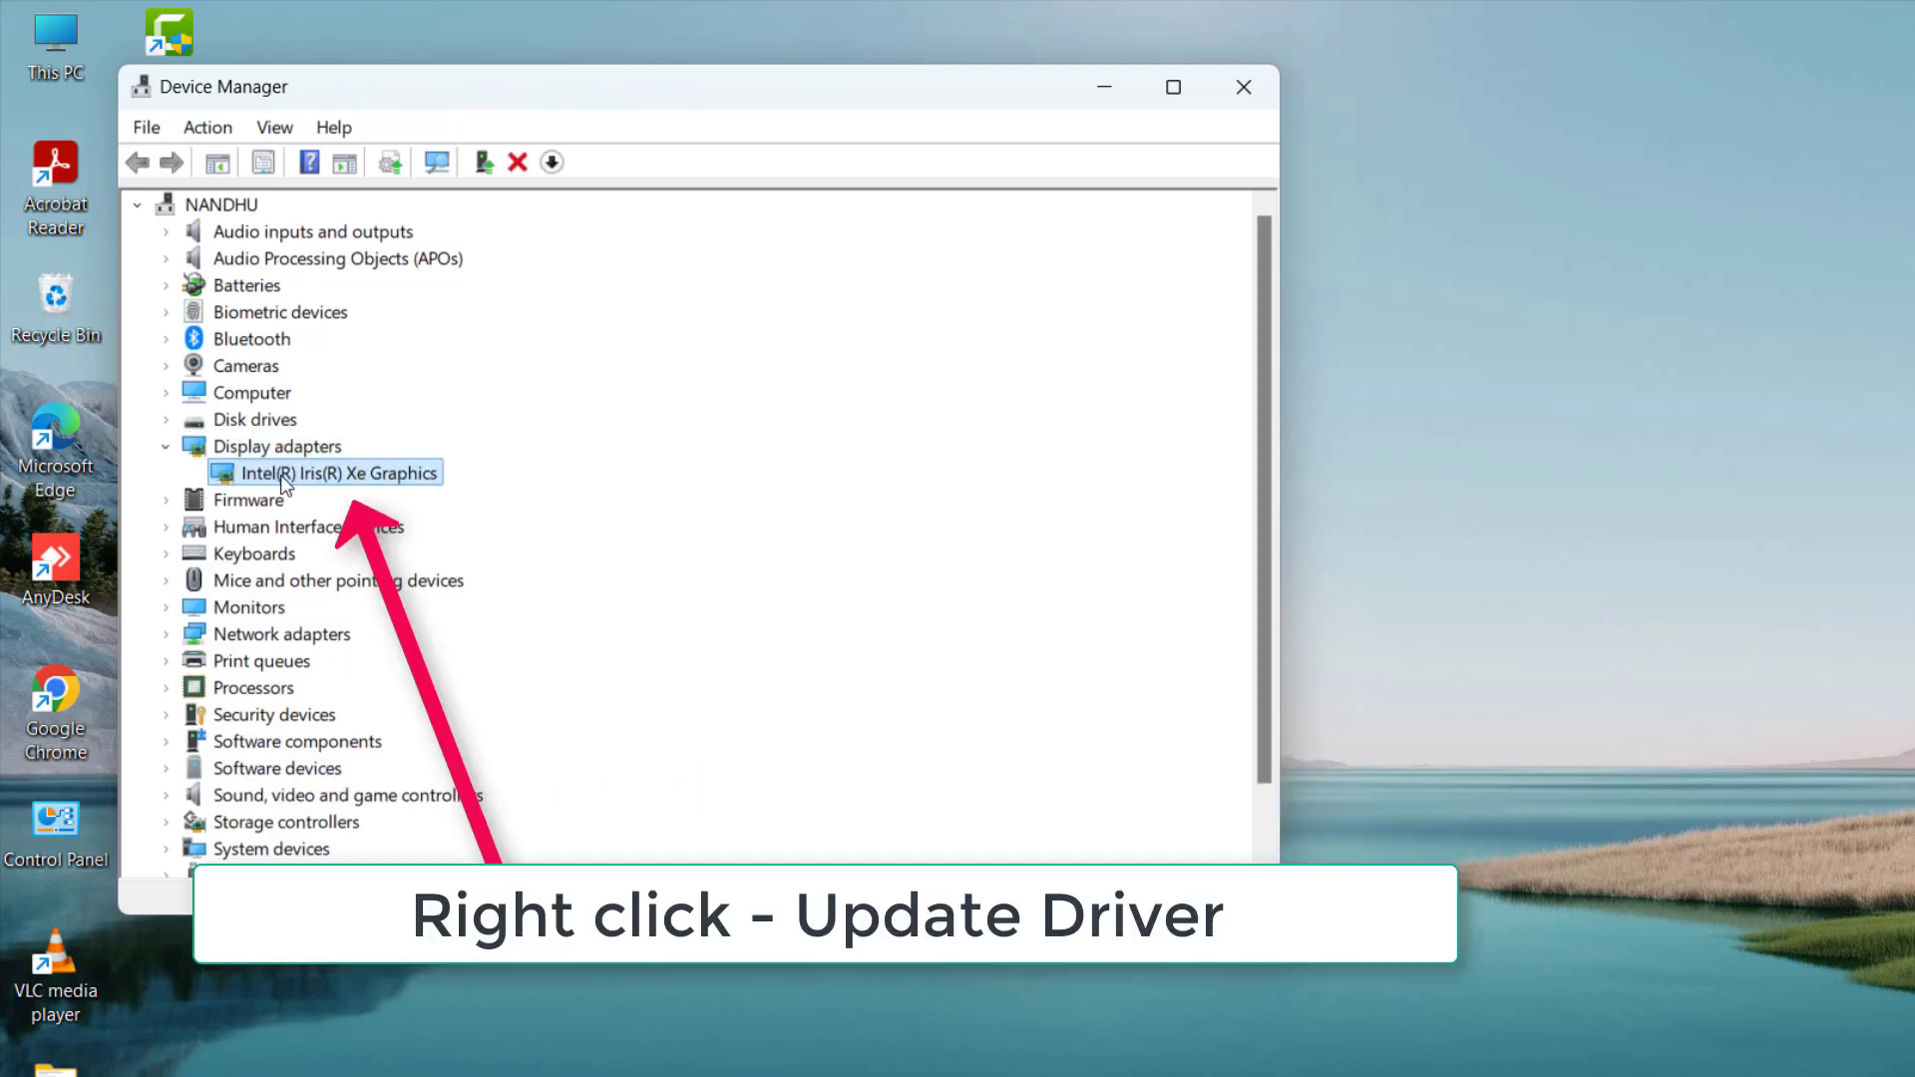
# Update the Intel(R) Iris(R) Xe Graphics driver by browsing the computer, picking Intel(R) Iris(R) Xe Graphics from the available drivers and installing it
pyautogui.rightClick(371, 482)
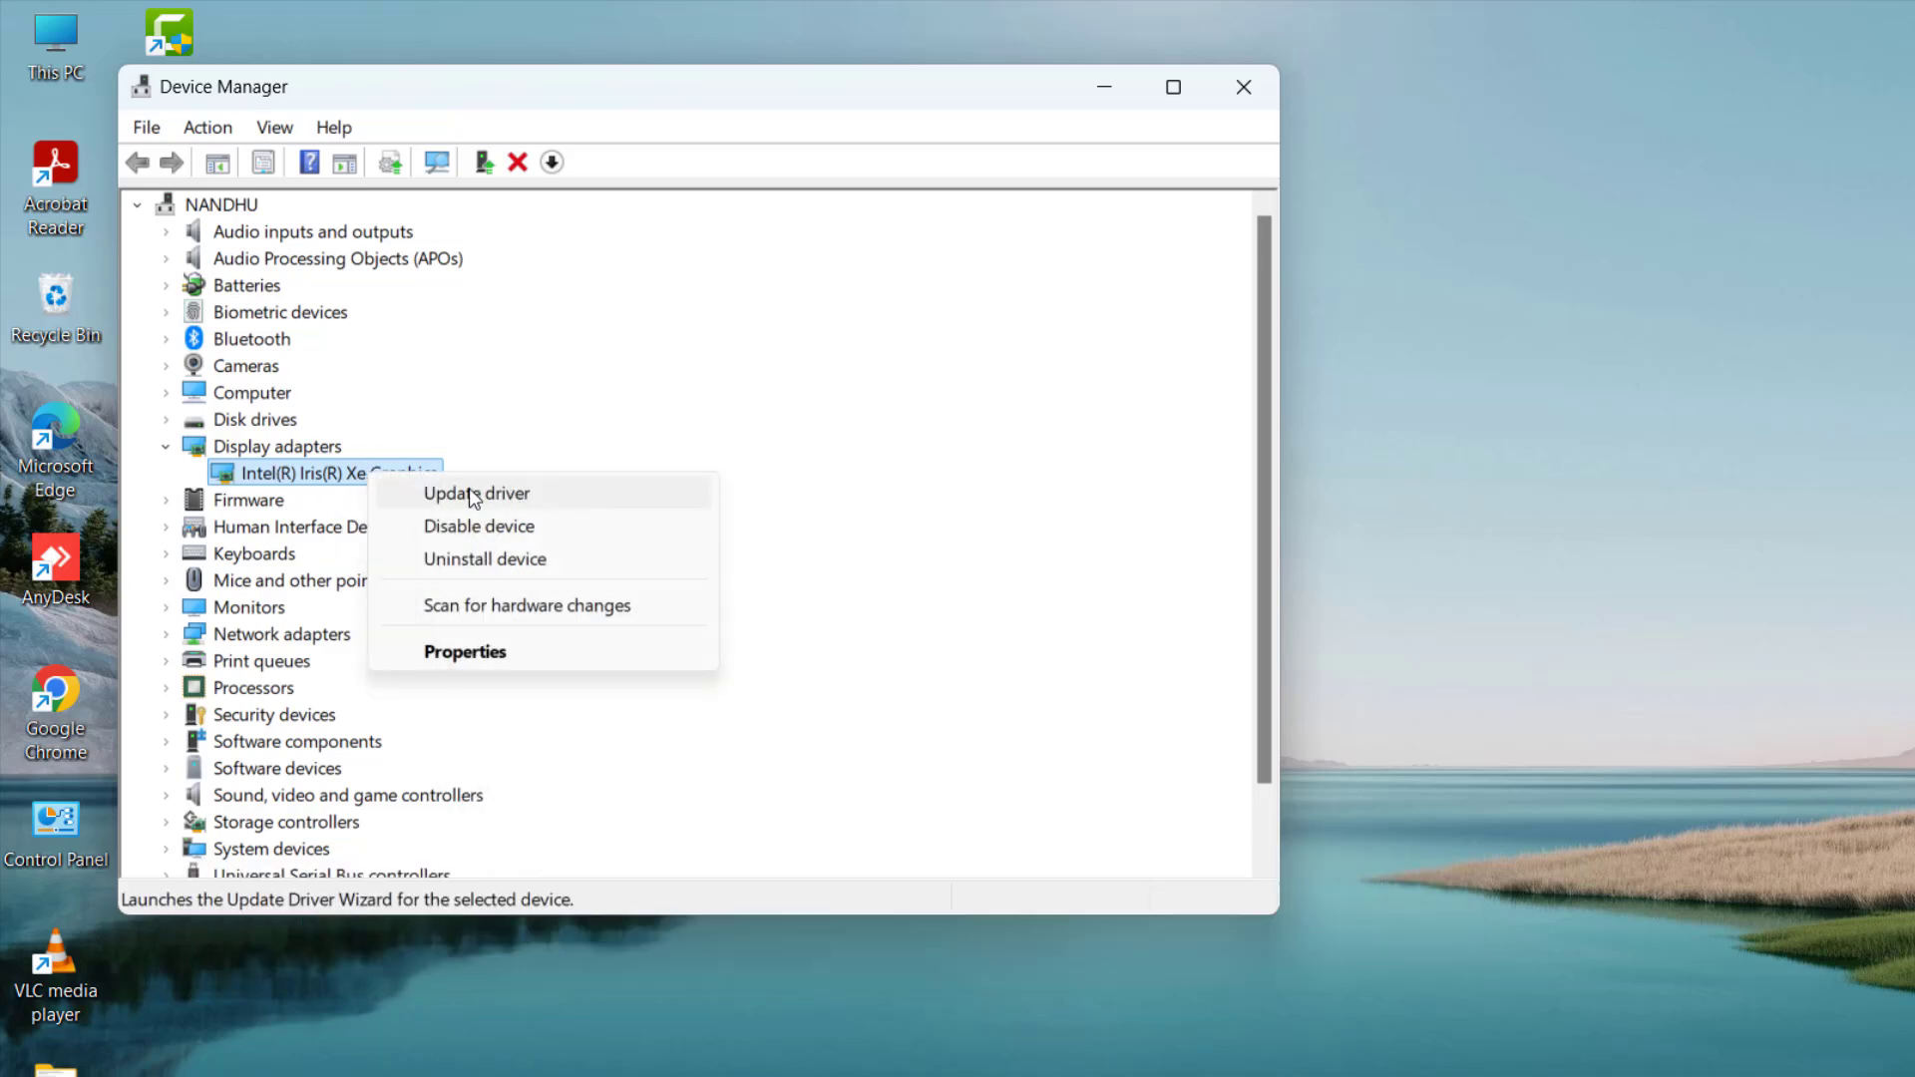
pyautogui.click(506, 503)
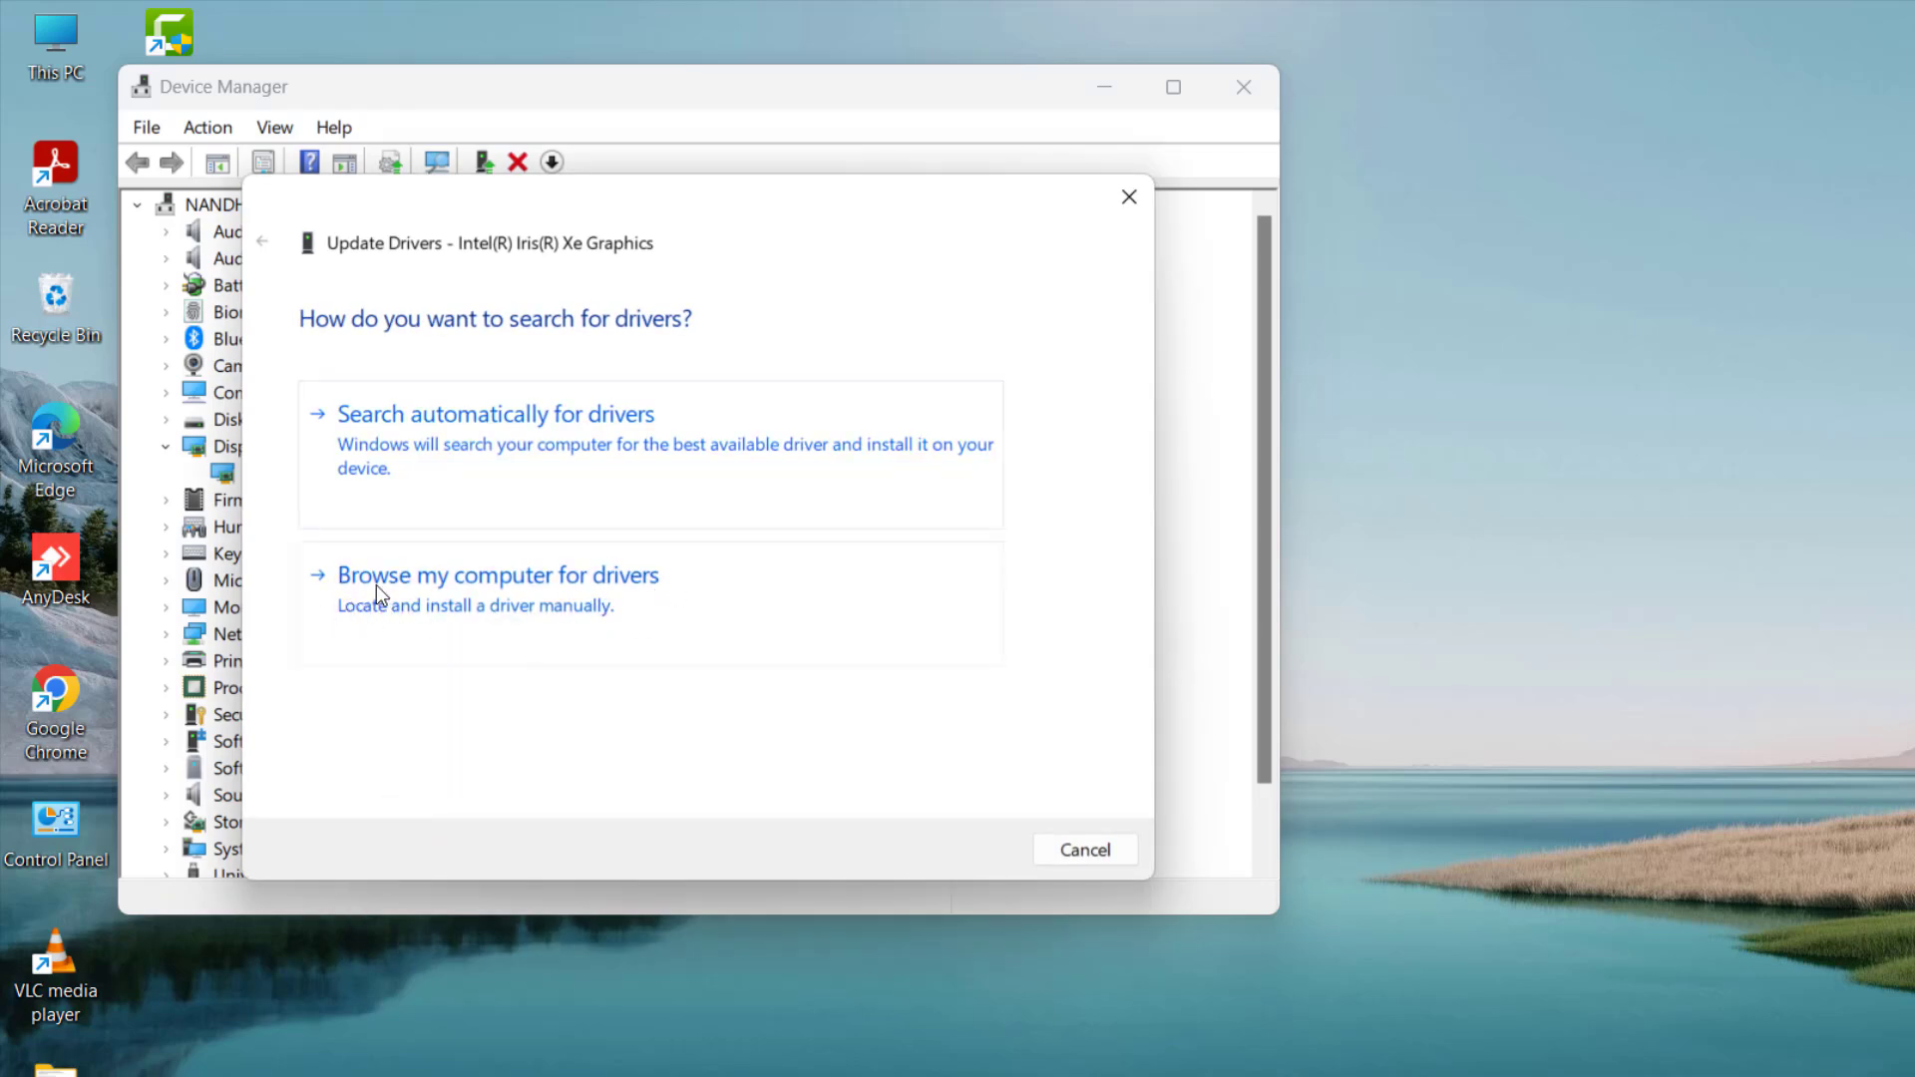
pyautogui.click(553, 599)
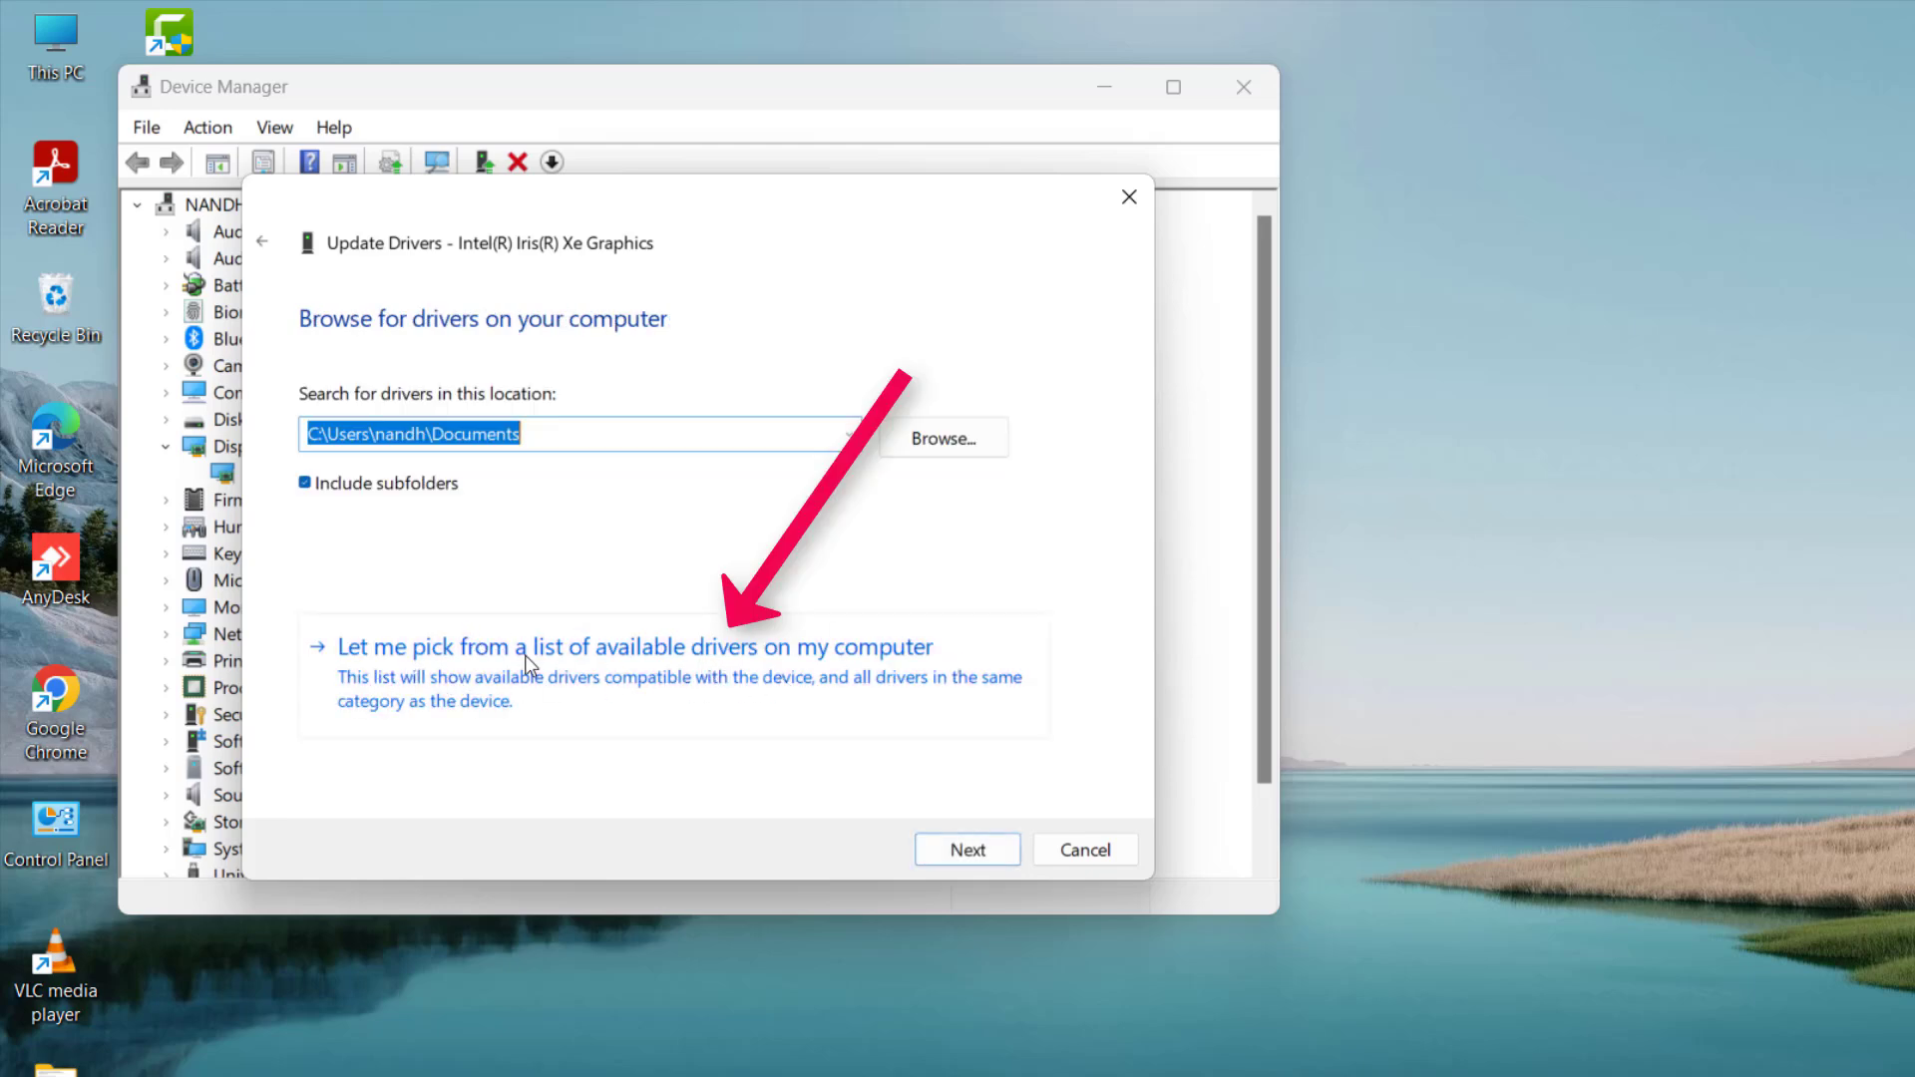
pyautogui.click(591, 682)
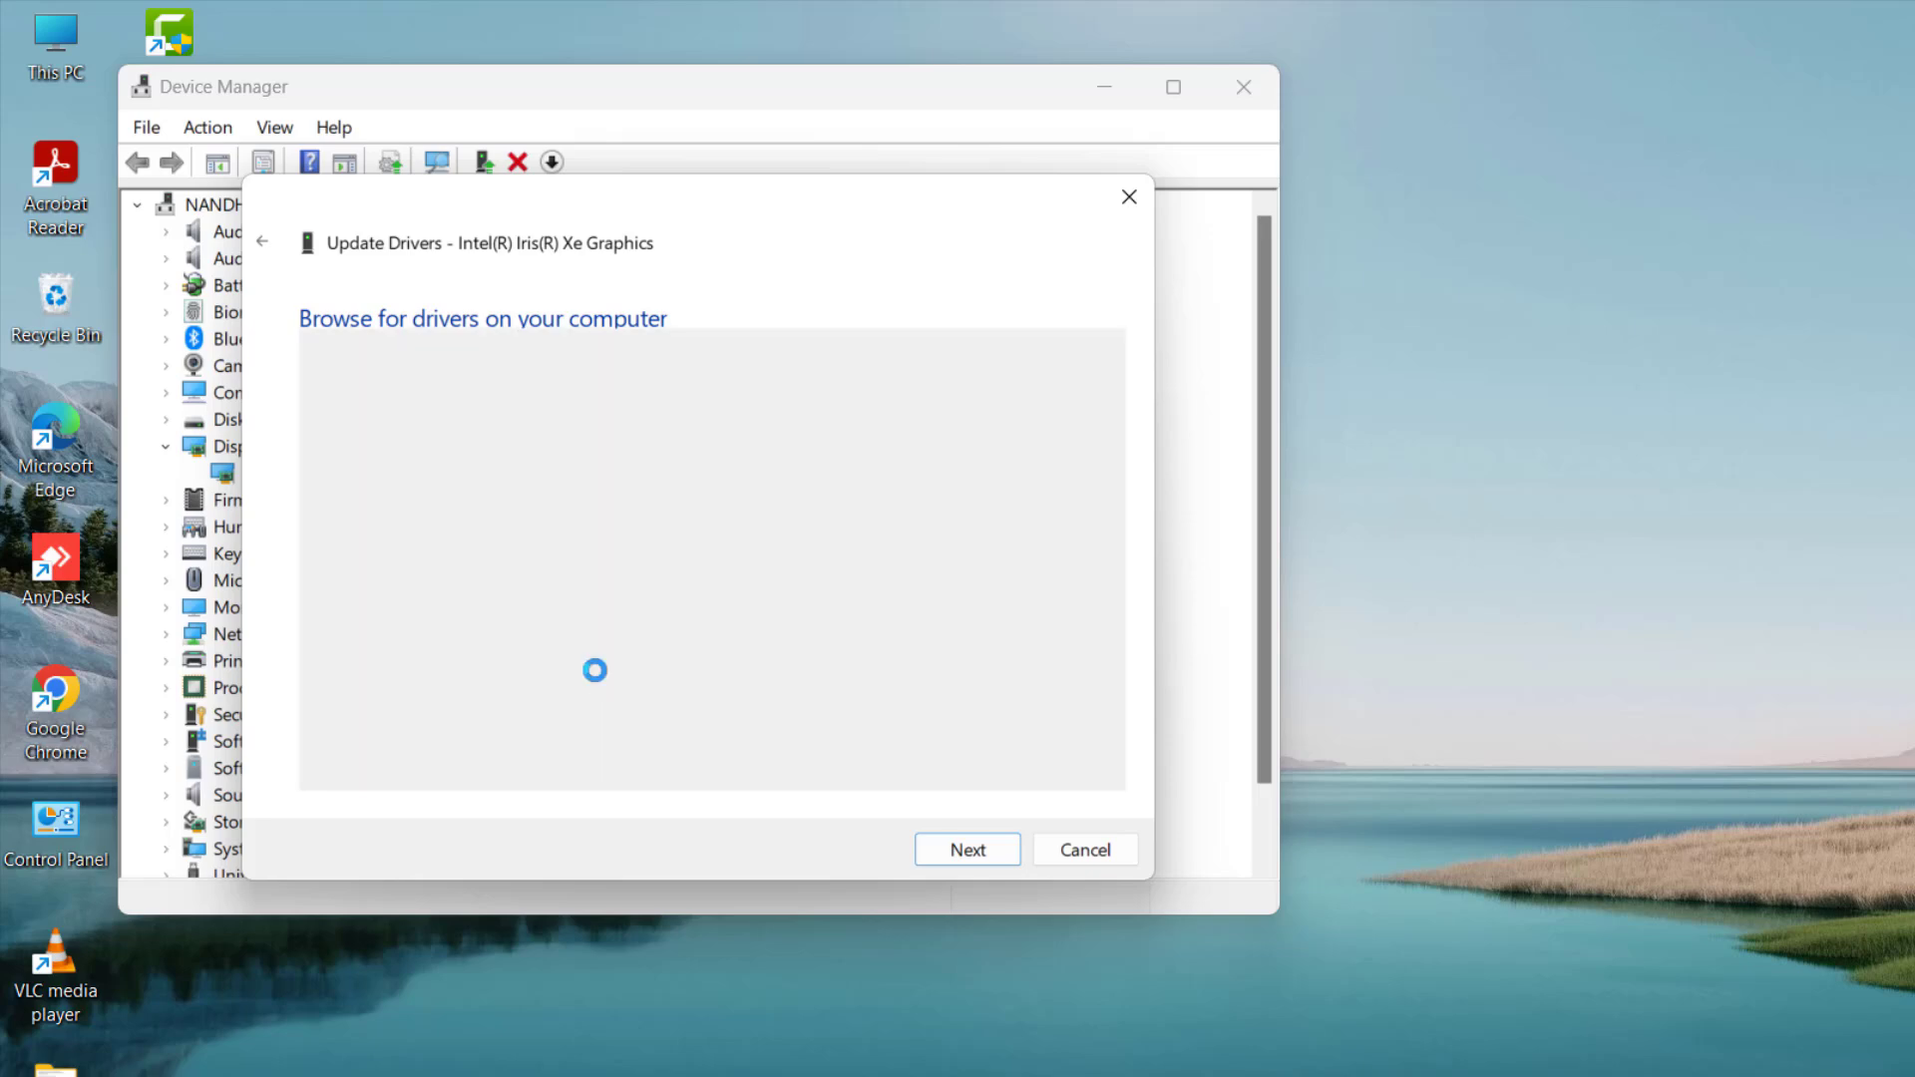
pyautogui.click(471, 580)
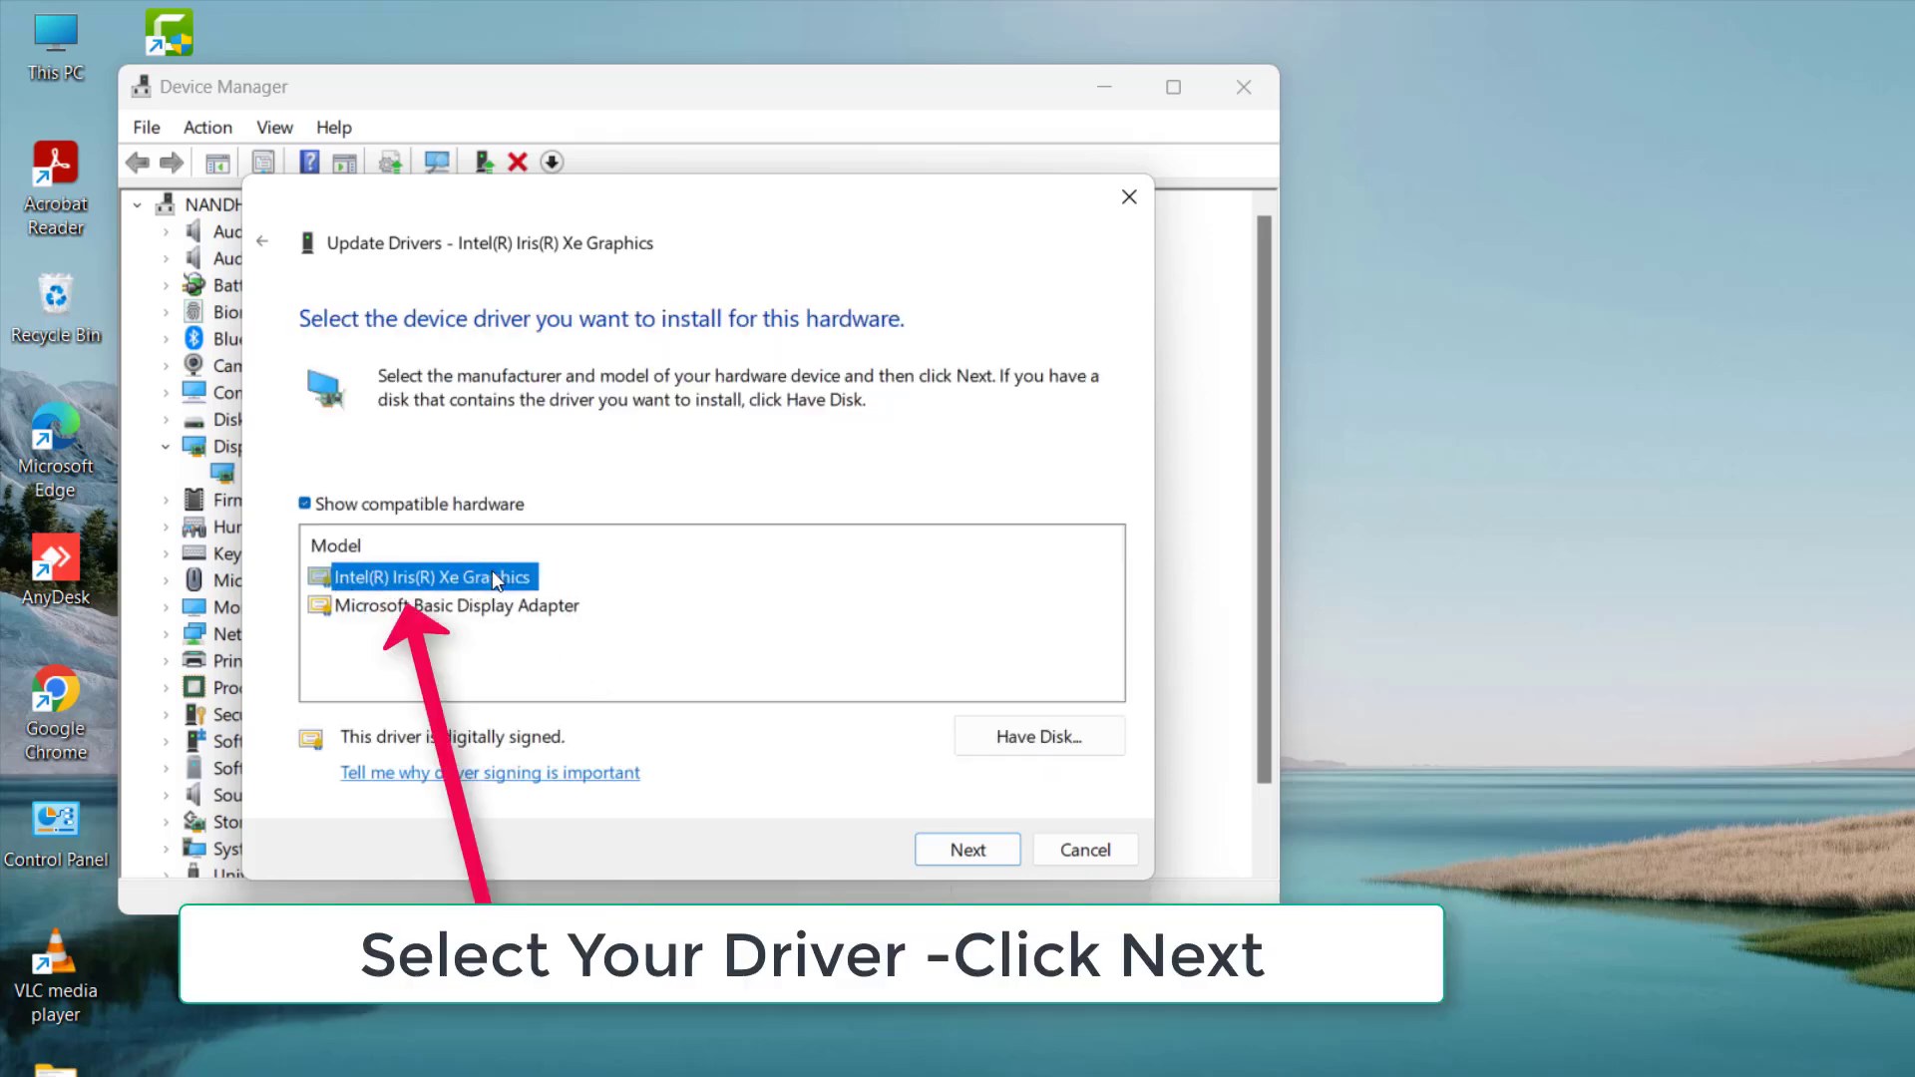
pyautogui.click(962, 848)
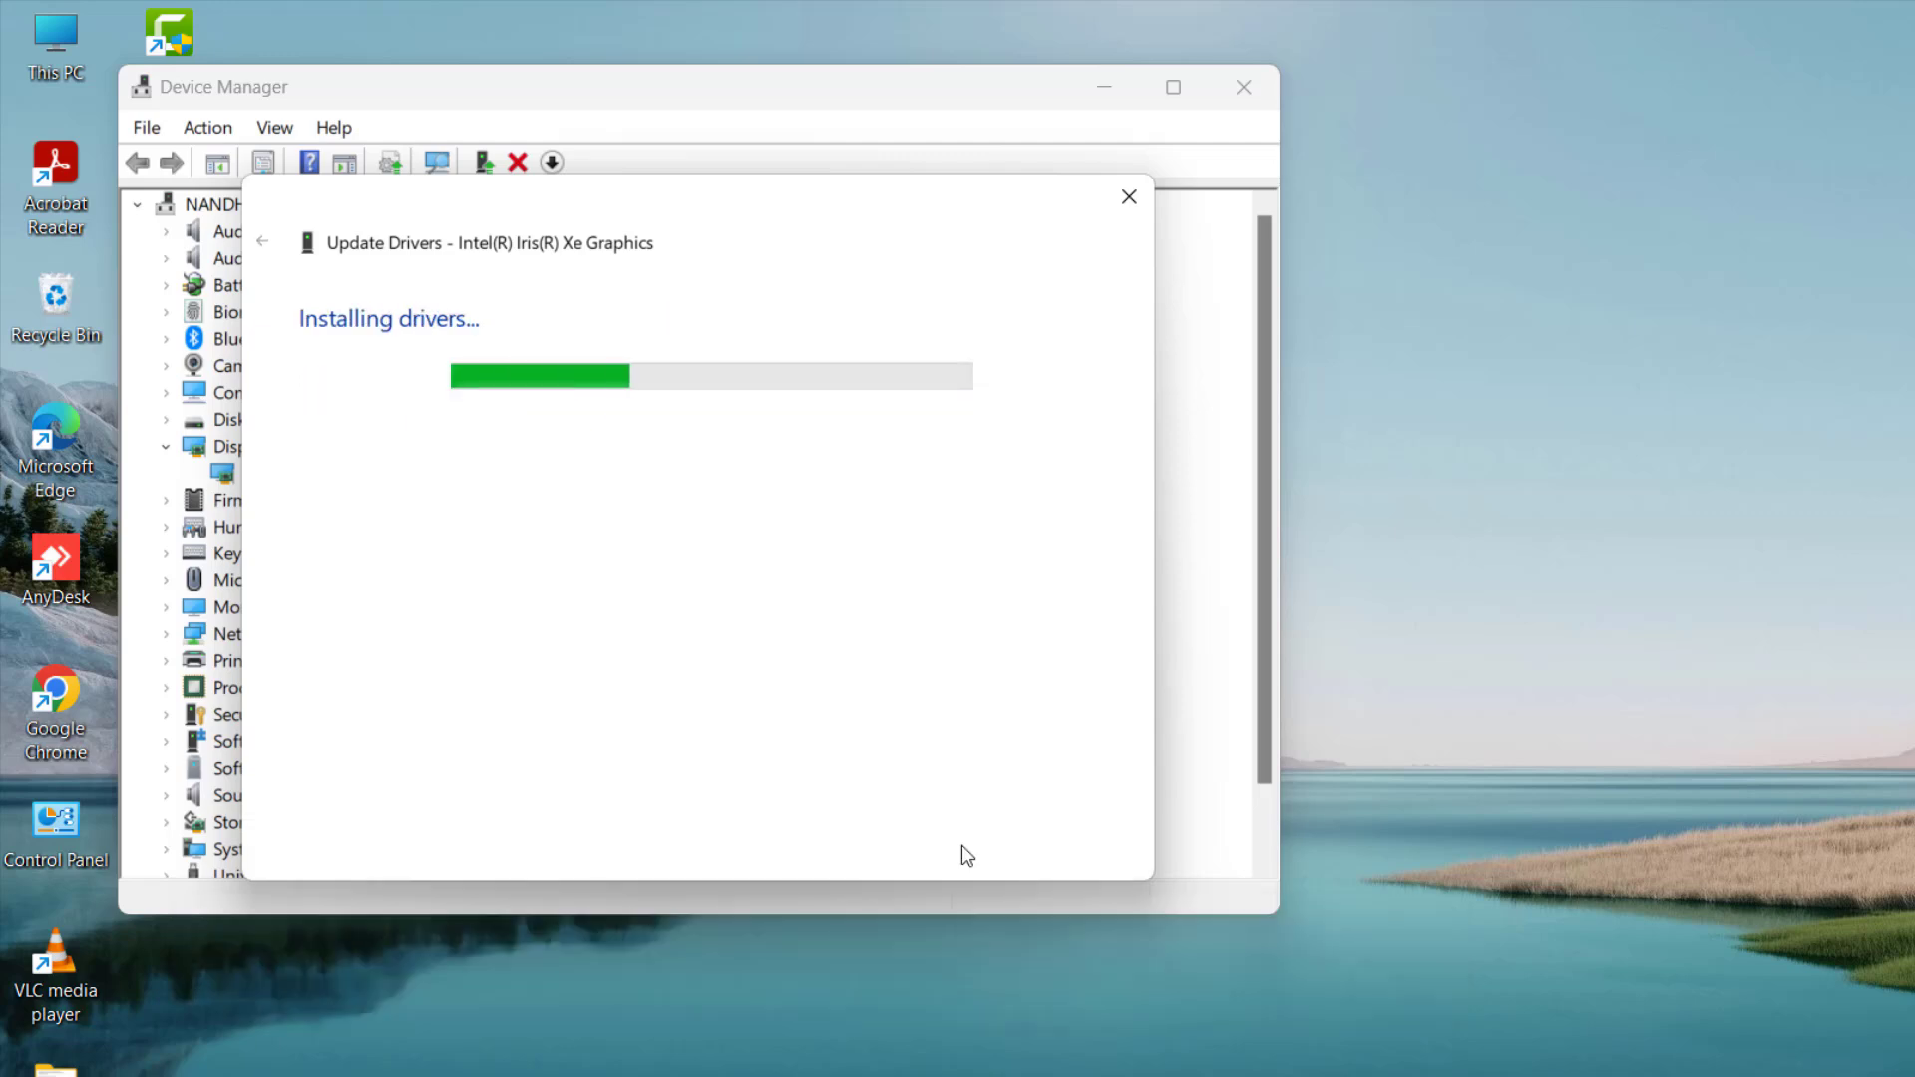